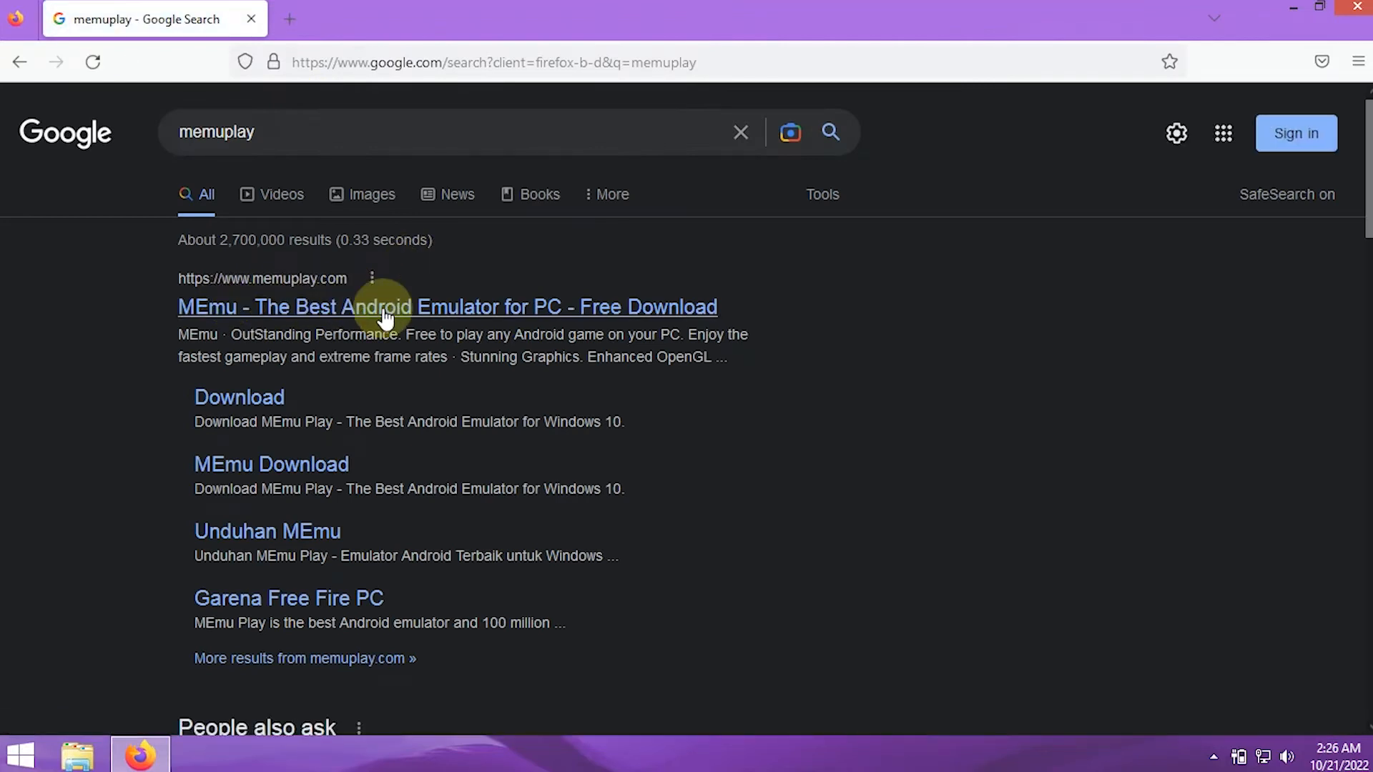
Open the MEmu website from the search results, download the emulator installer, and show the downloaded file in its folder
left_click(384, 315)
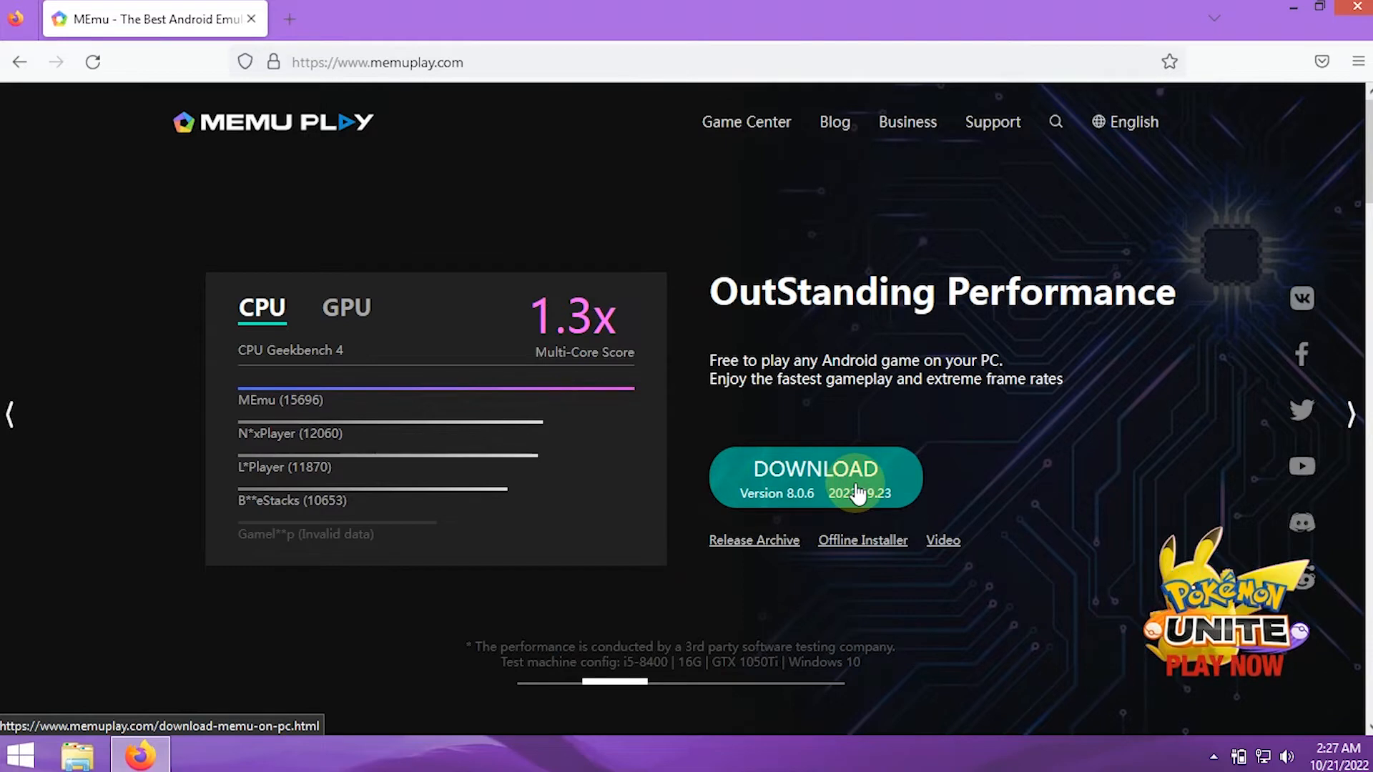
left_click(855, 485)
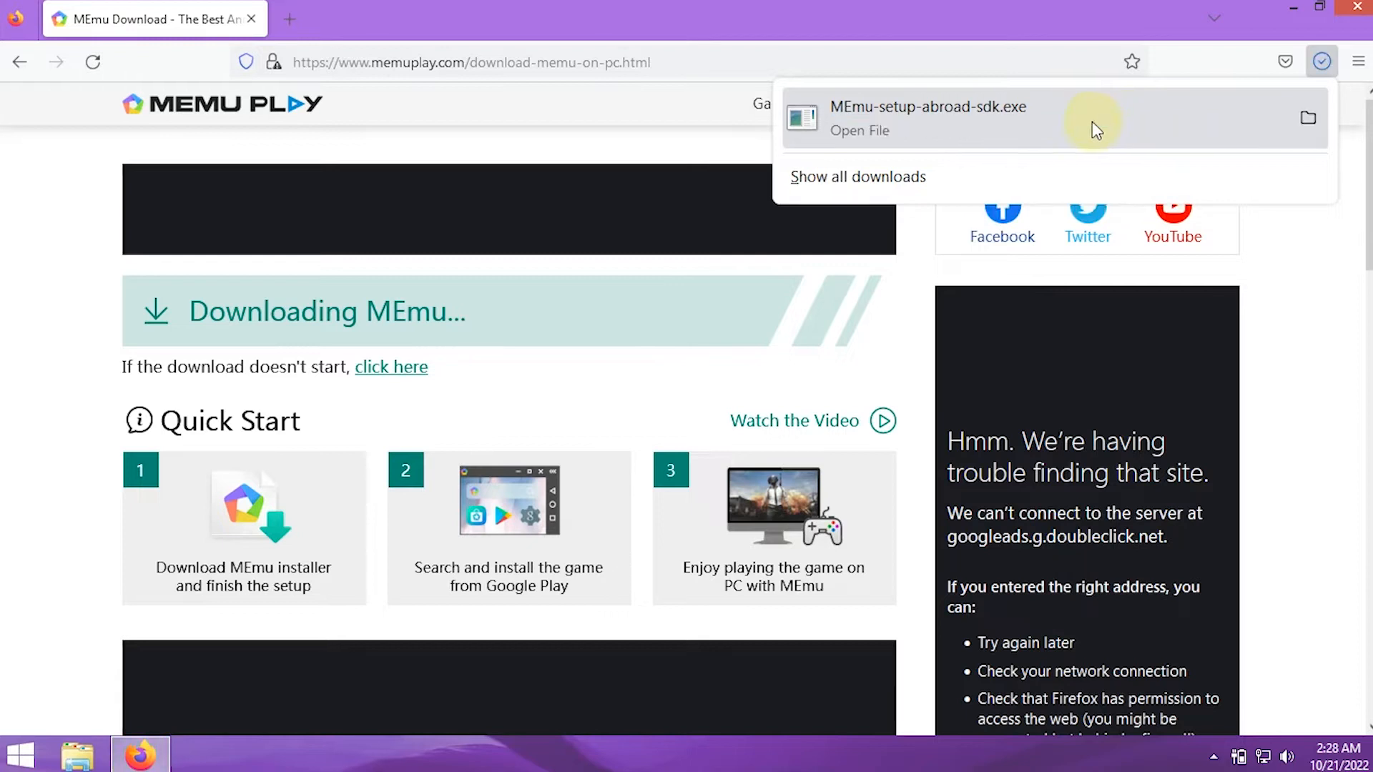
left_click(1308, 118)
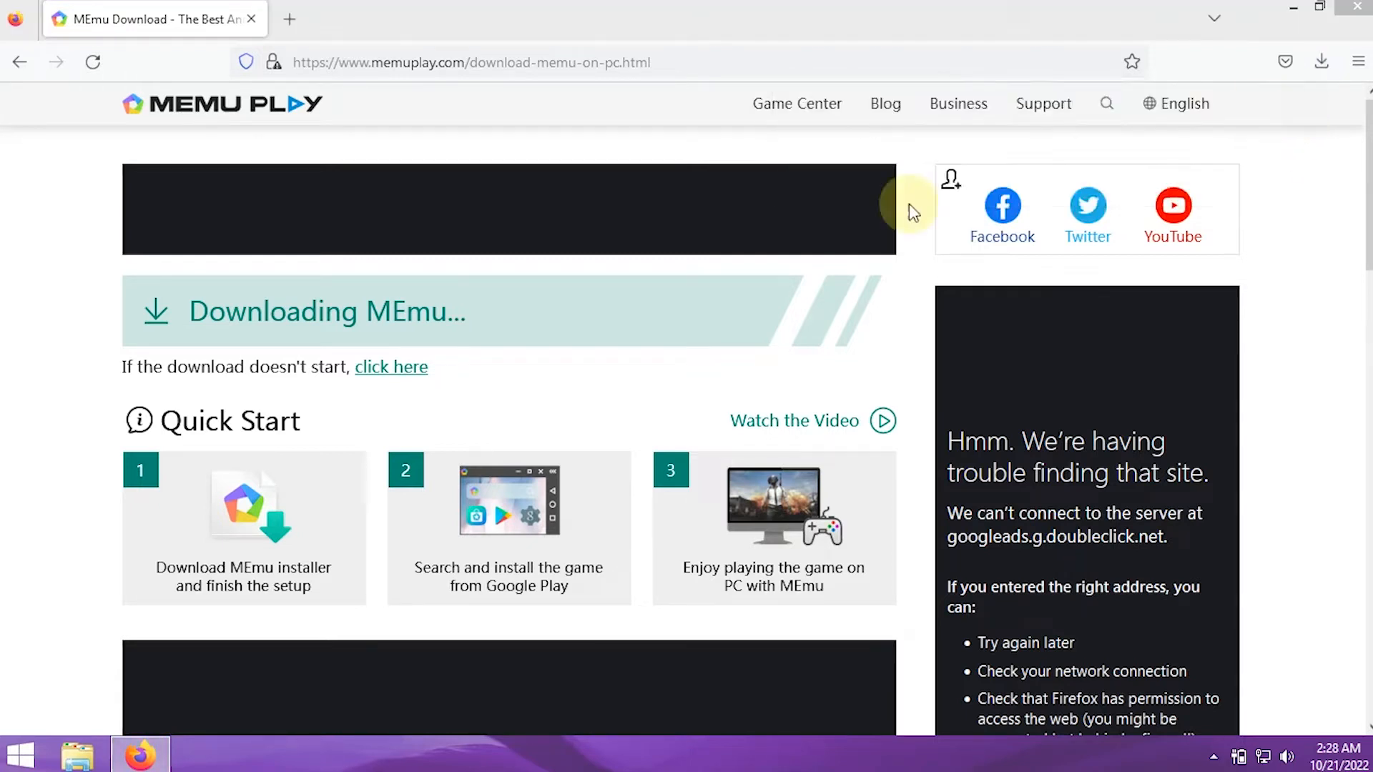
Run MEmu-setup-abroad-sdk.exe from the Downloads folder and close the browser window
left_click(538, 436)
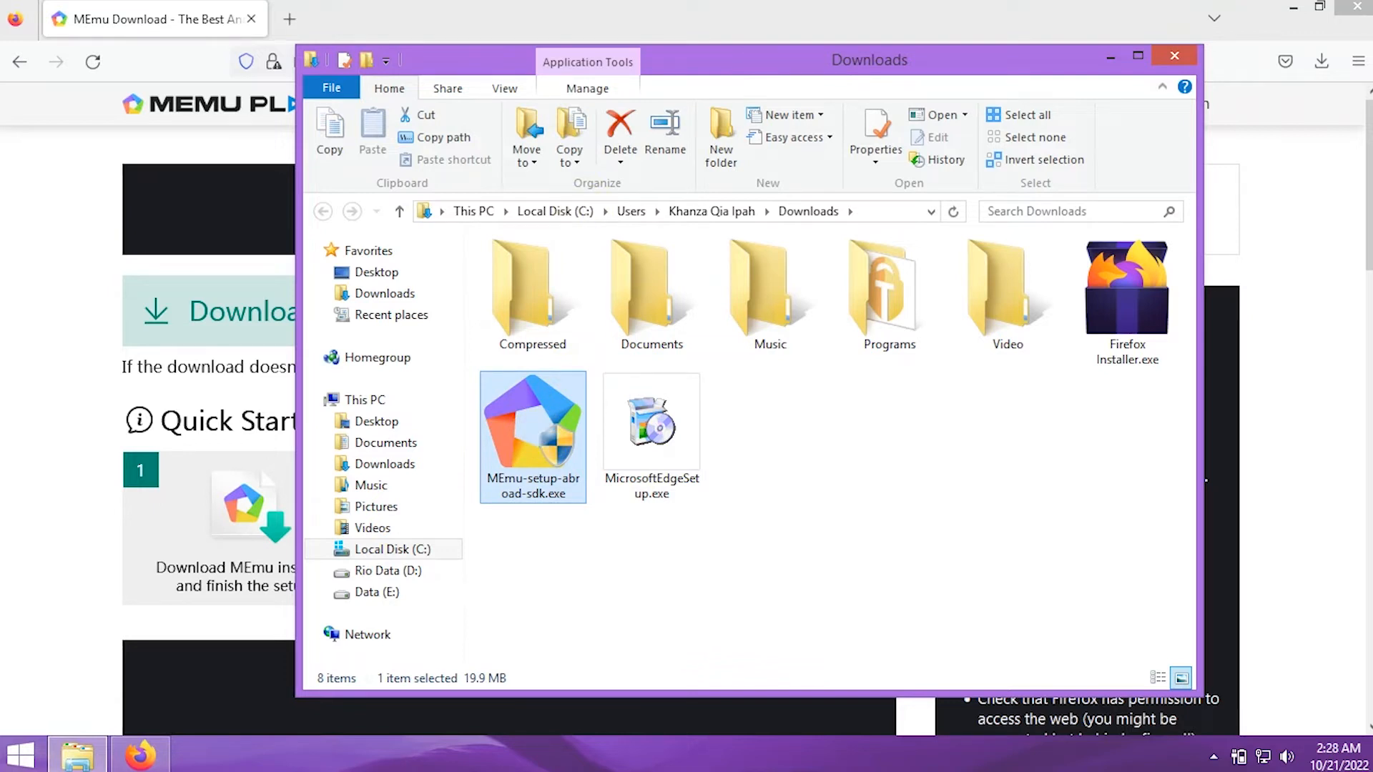
double_click(533, 436)
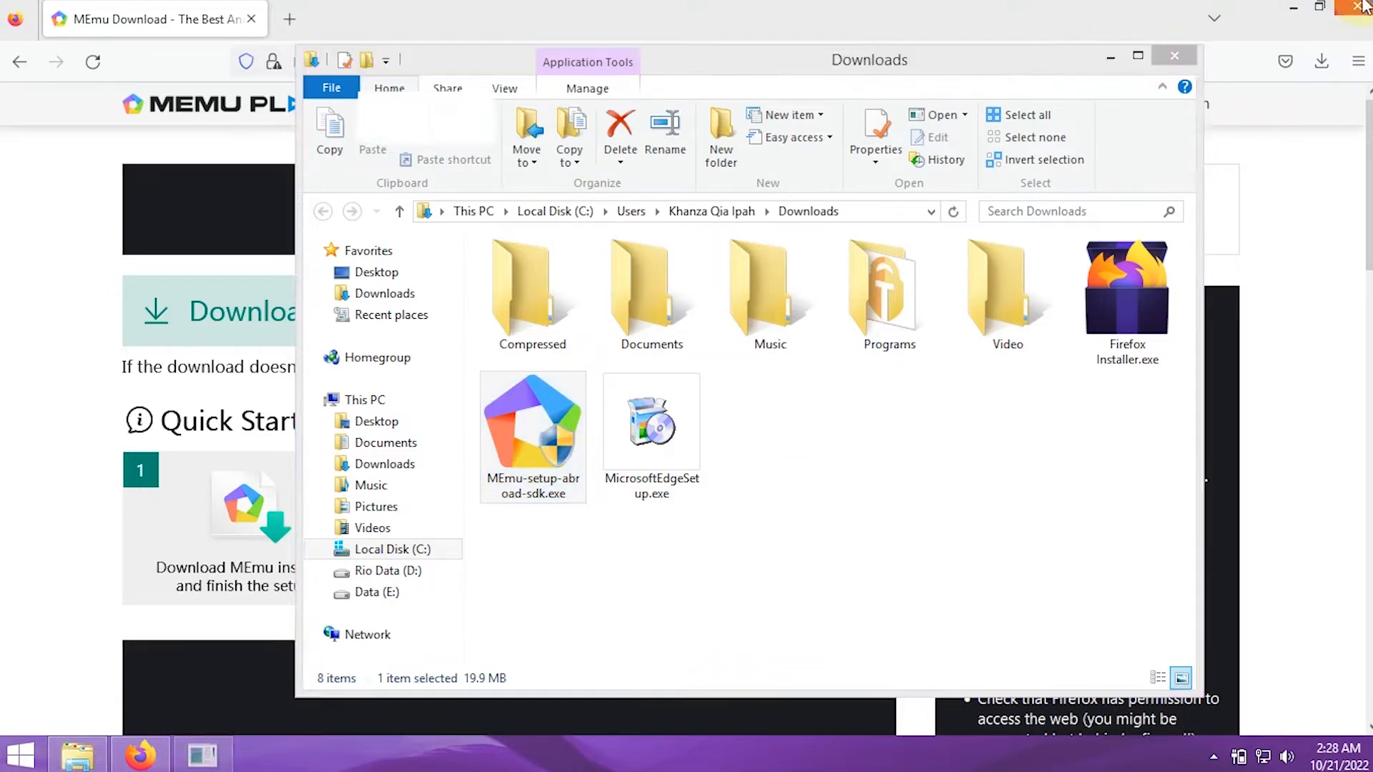
left_click(1362, 7)
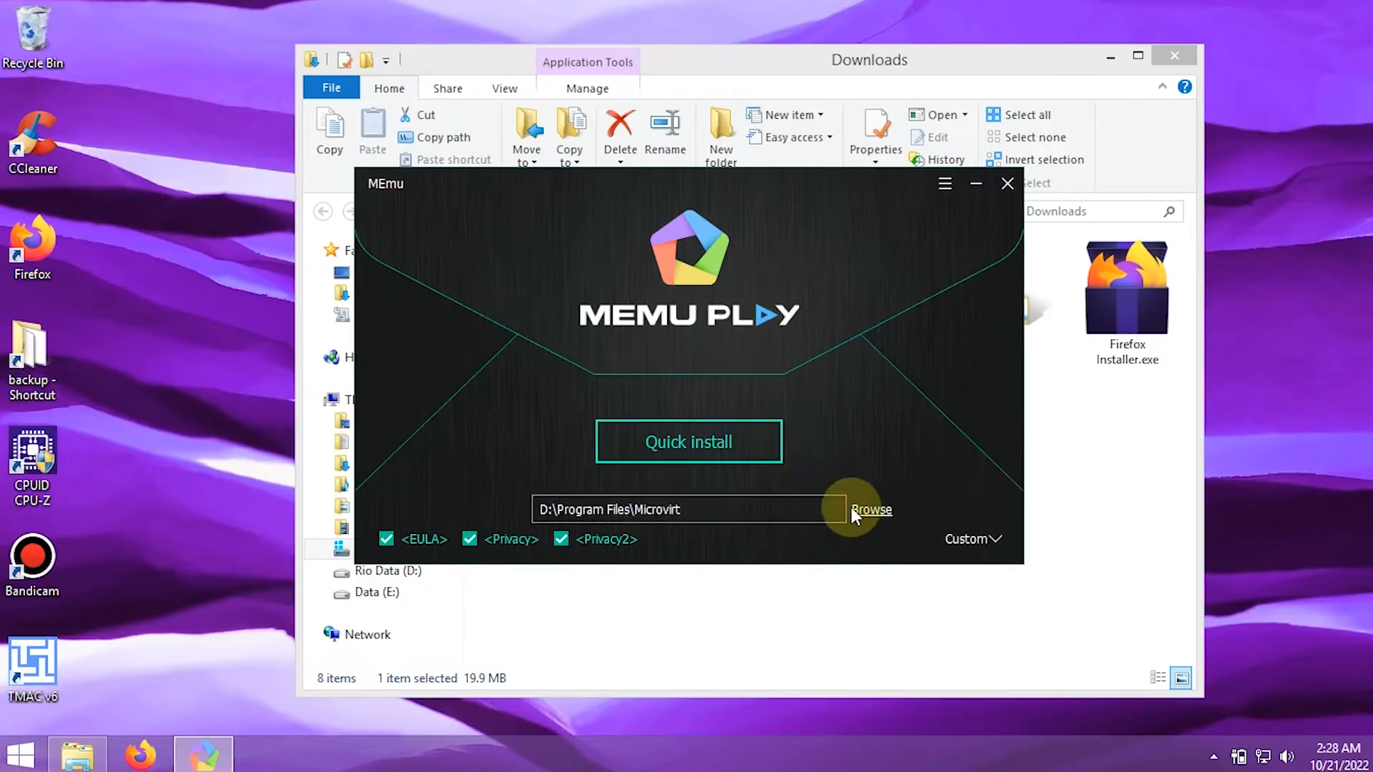
Choose the Program Files folder on drive D: as the MEmu installation path
left_click(868, 509)
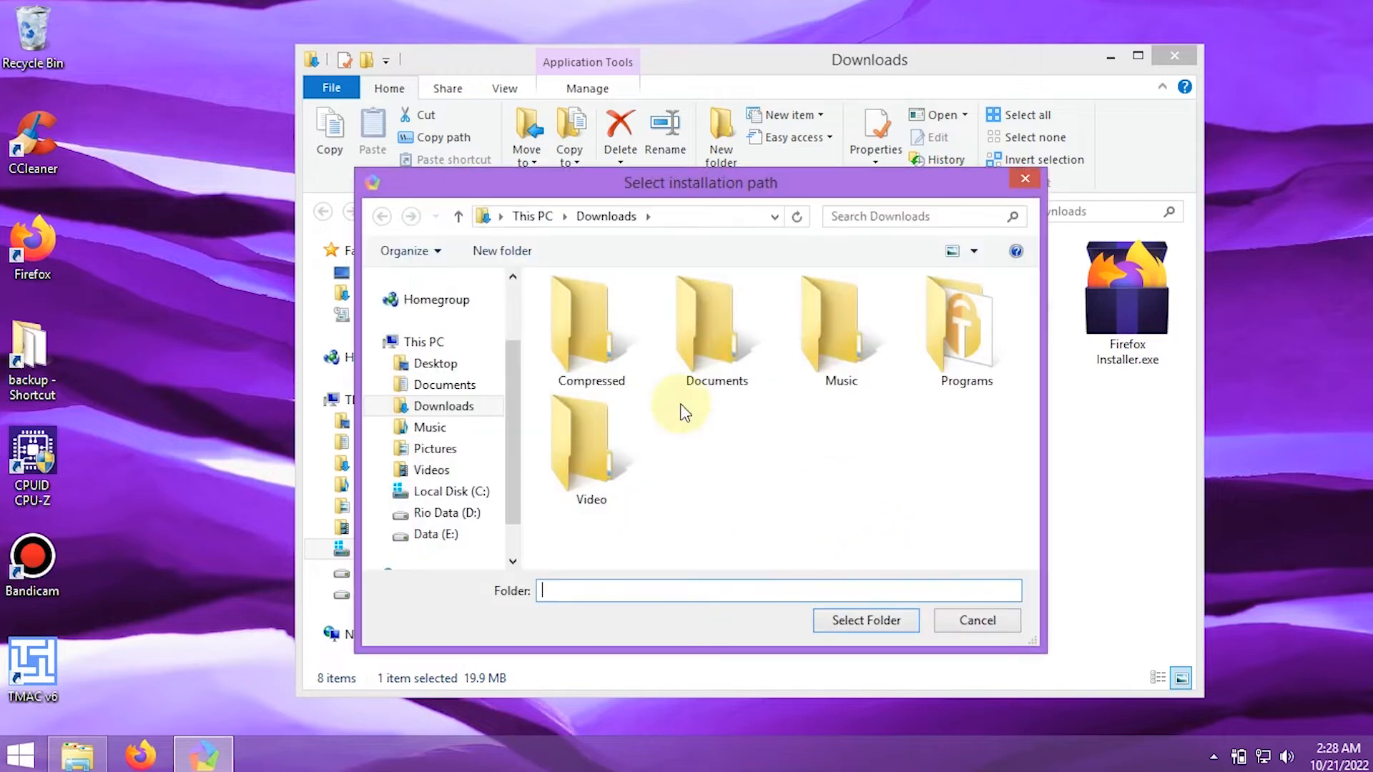
left_click(433, 513)
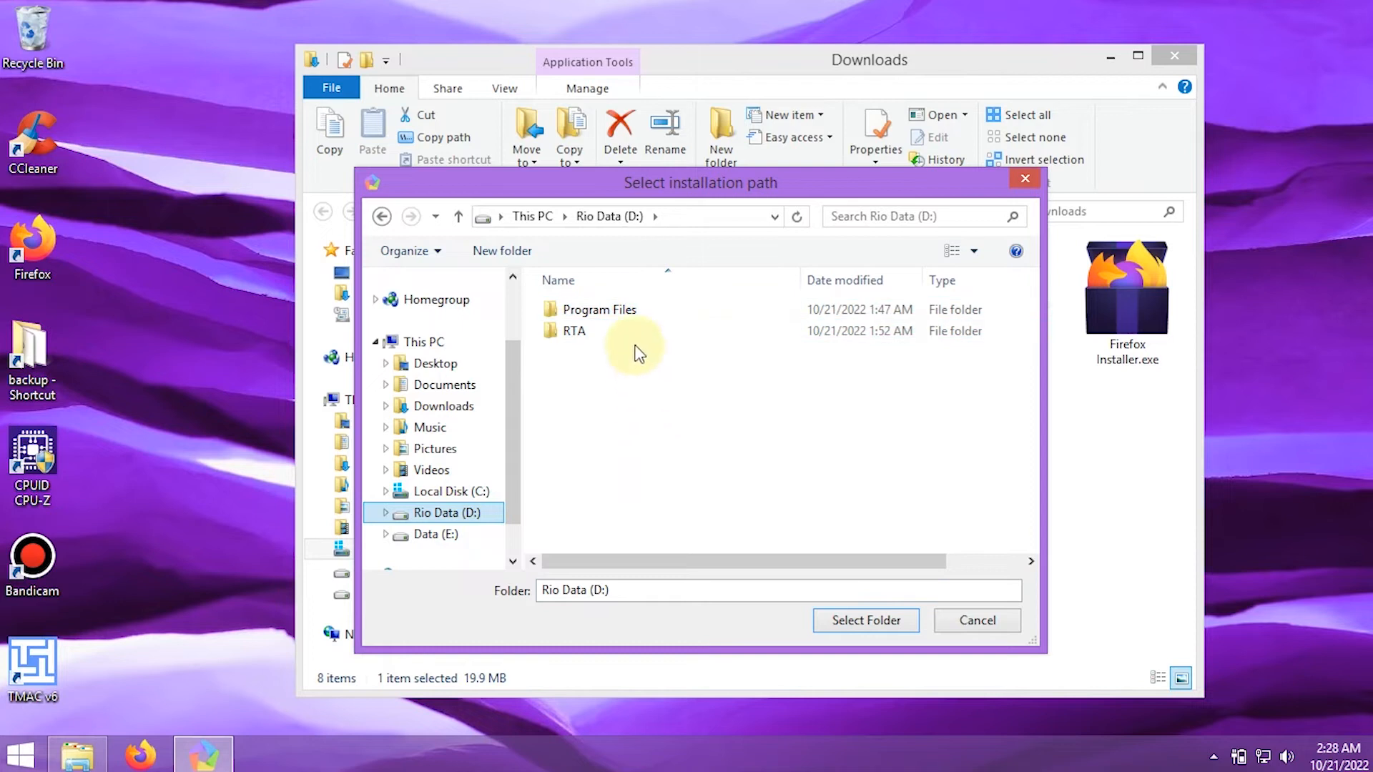
double_click(627, 312)
left_click(873, 617)
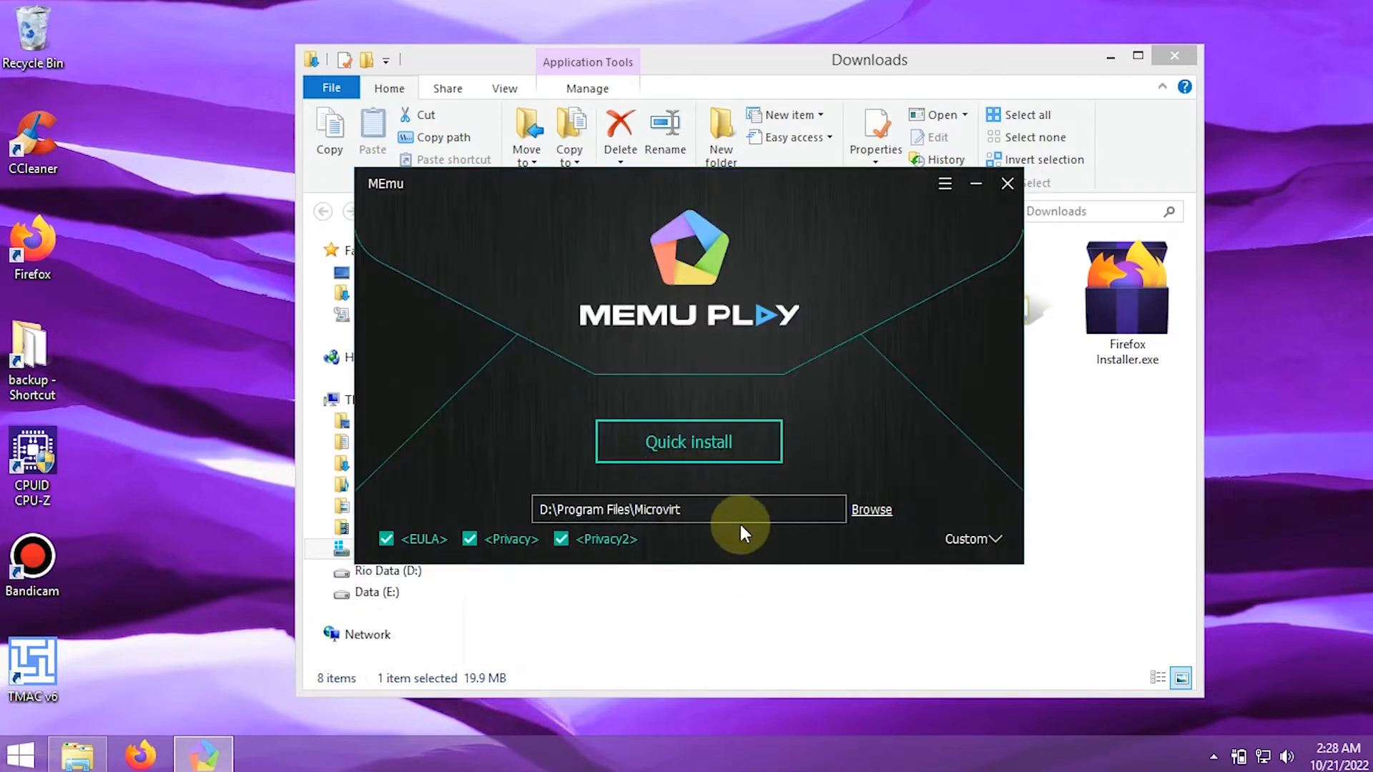
Run the quick install, rejecting the Brave Browser offer and closing the Downloads window, and launch MEmu once installed
left_click(710, 457)
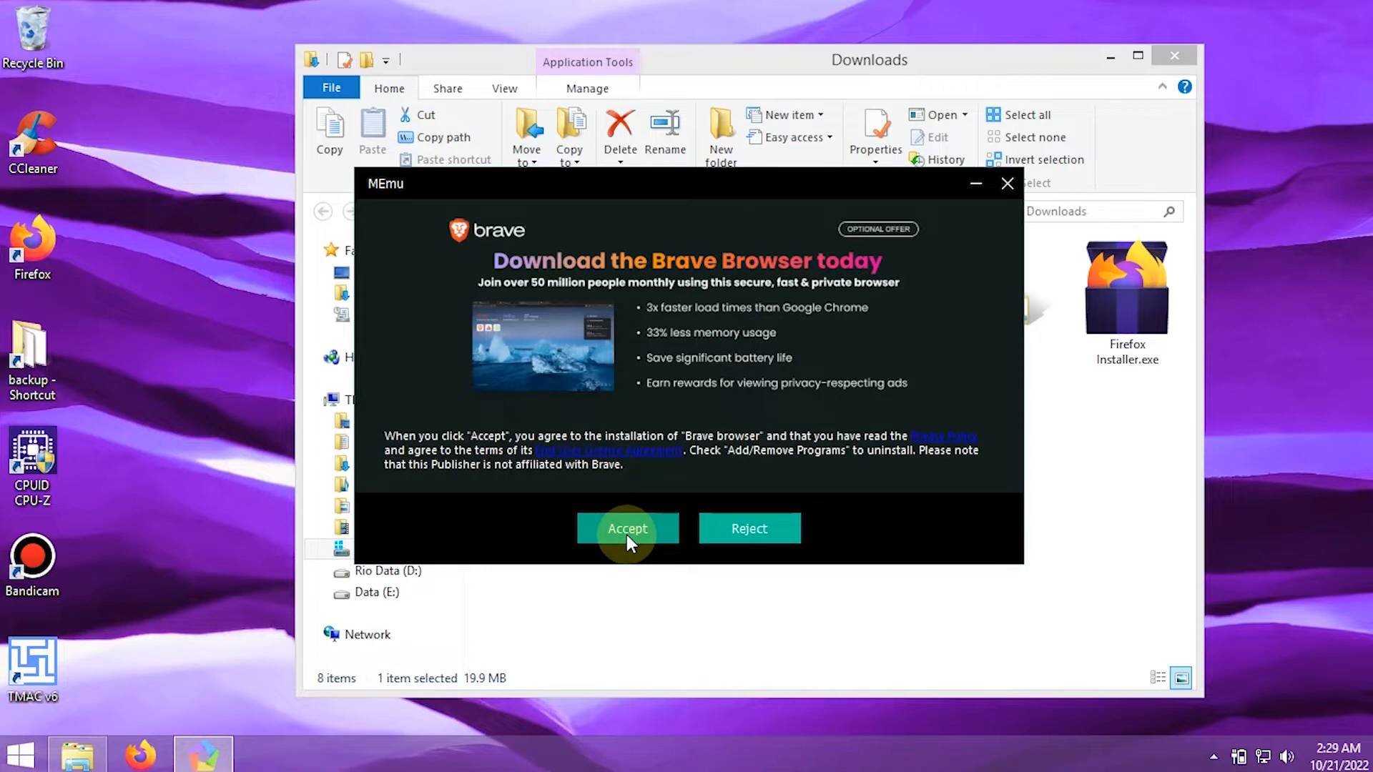
left_click(756, 534)
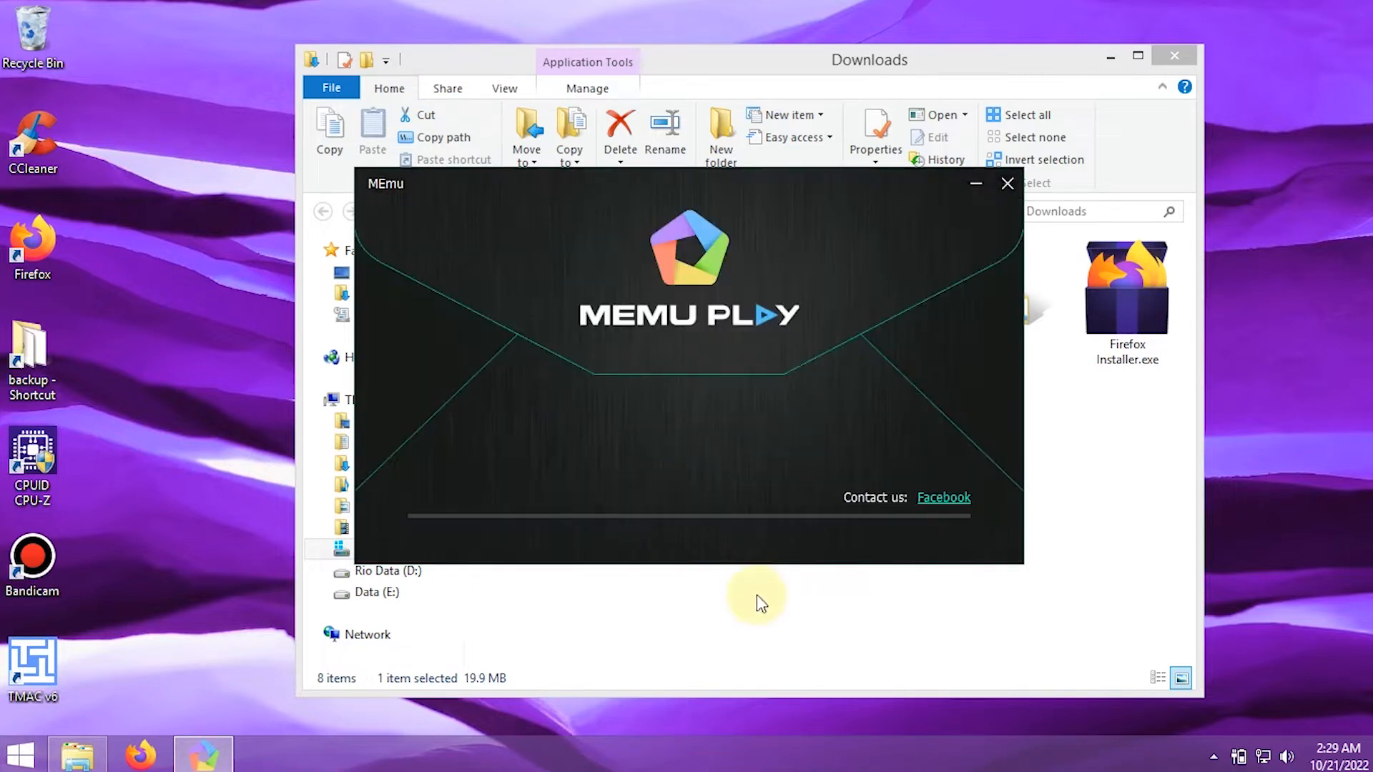
left_click(1174, 56)
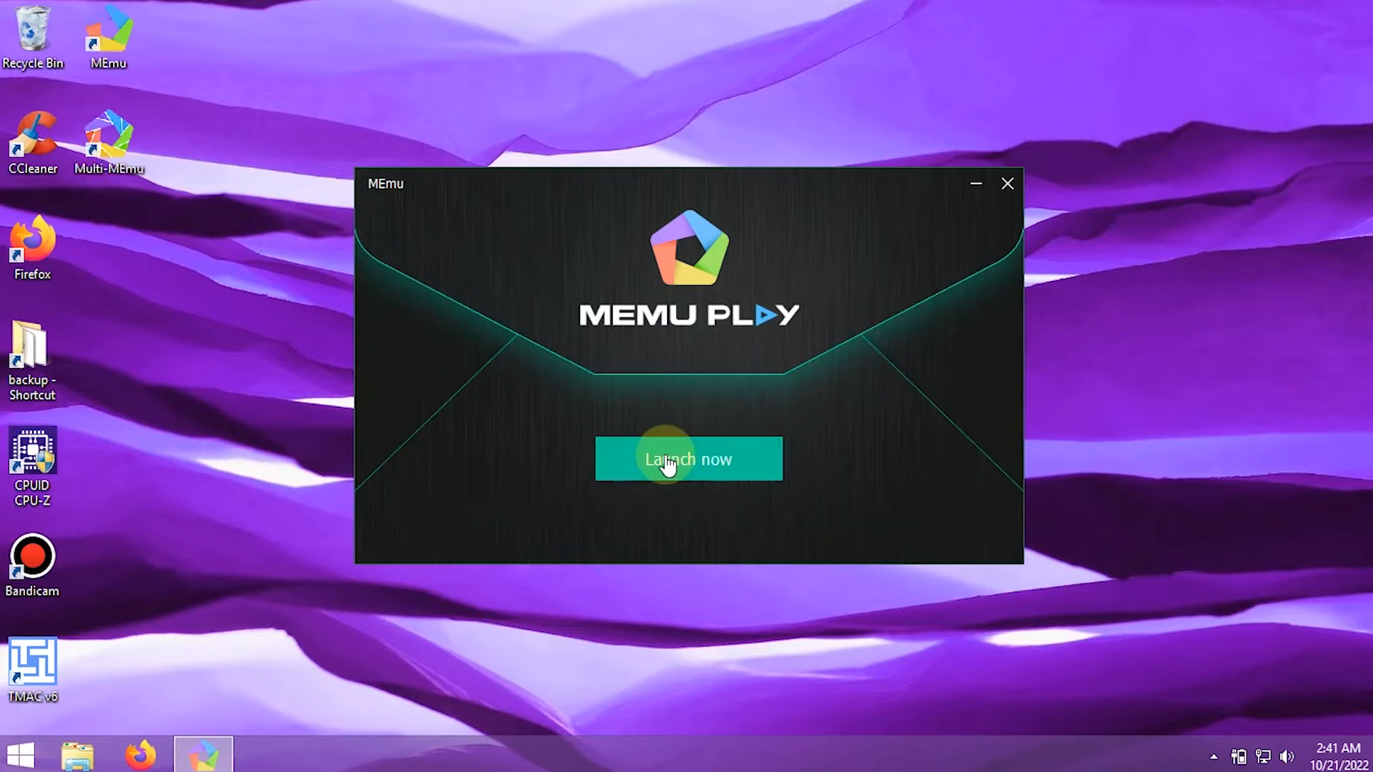
left_click(670, 463)
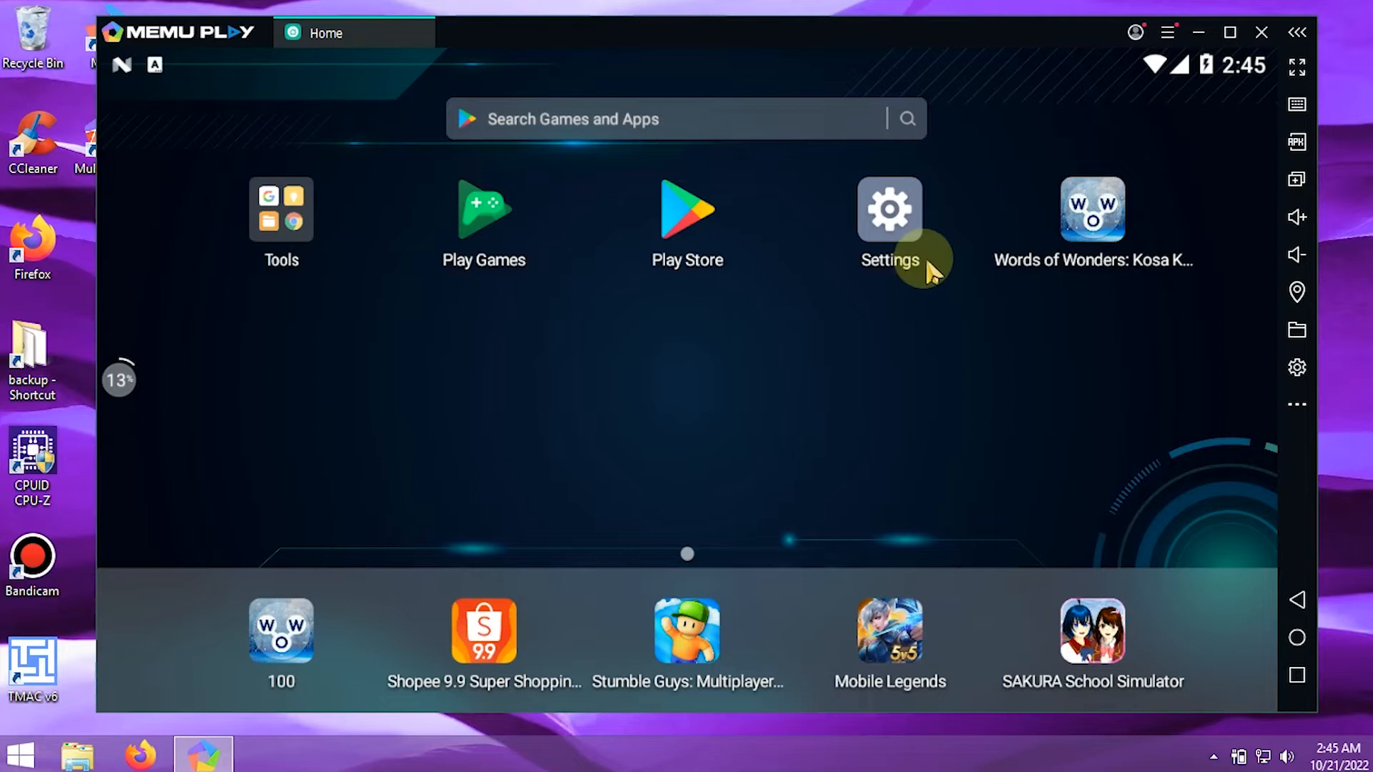
Select the preset performance profile Top (CPU:2 RAM:6144MB) in the emulator's engine settings
left_click(1293, 366)
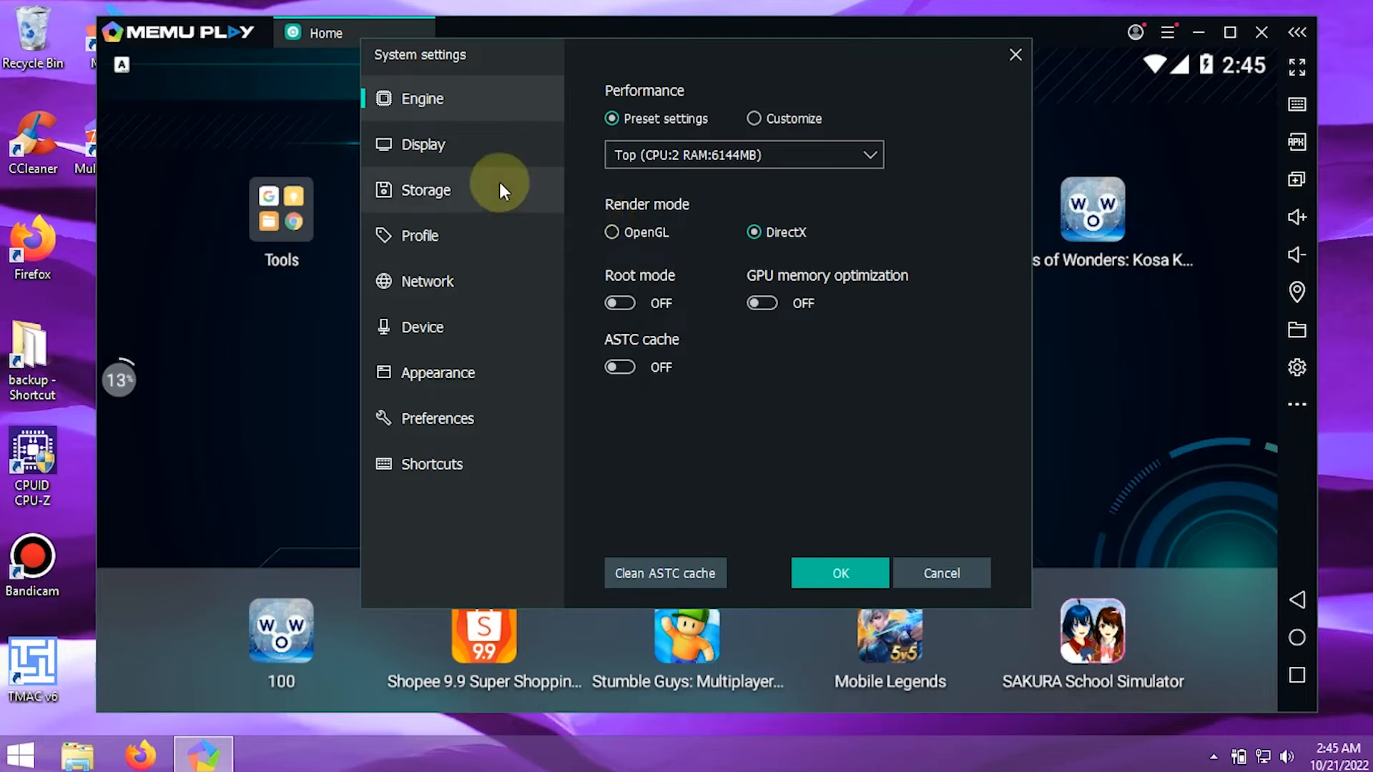
left_click(769, 150)
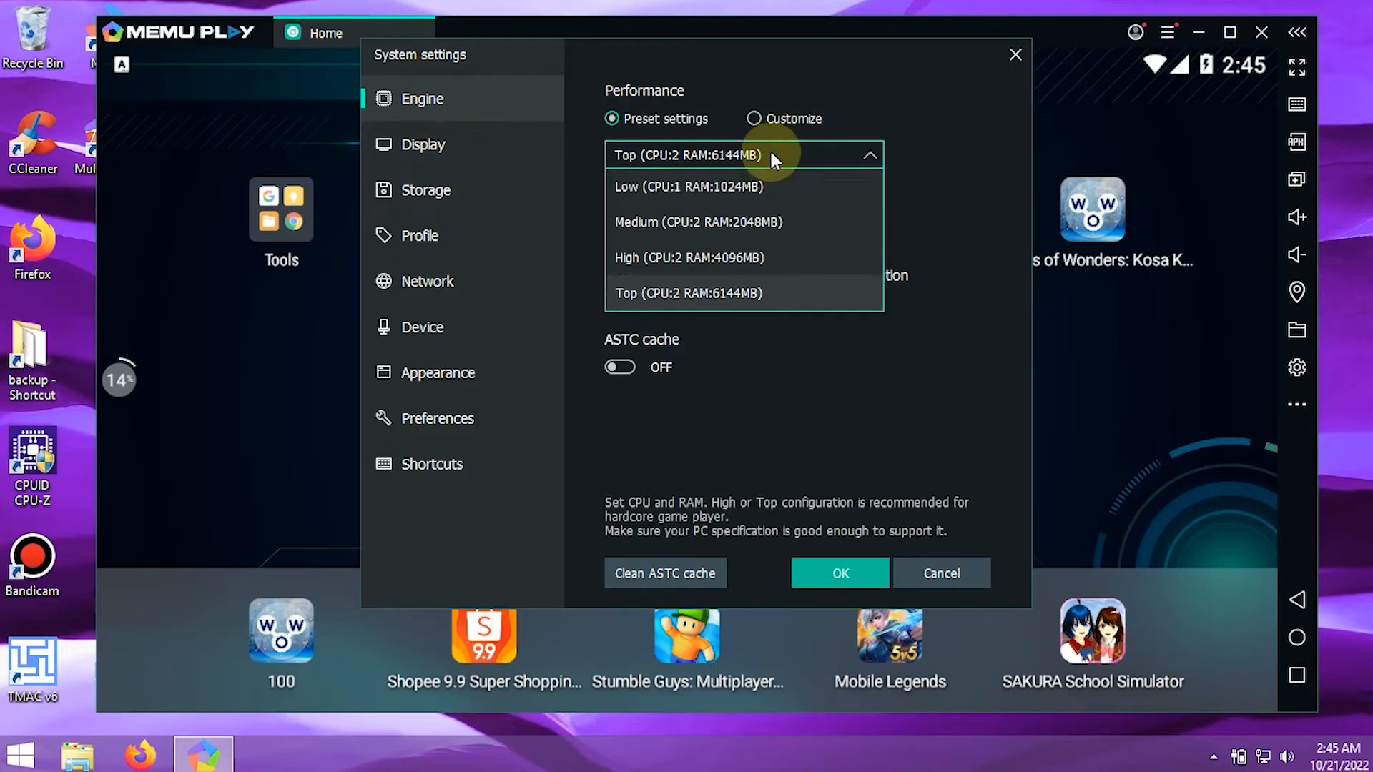
left_click(672, 292)
left_click(755, 119)
left_click(658, 120)
left_click(619, 302)
left_click(762, 303)
Look through the Tablet, Phone, Widescreen and Customize resolution options and the storage settings, leaving the resolution on Tablet
left_click(422, 145)
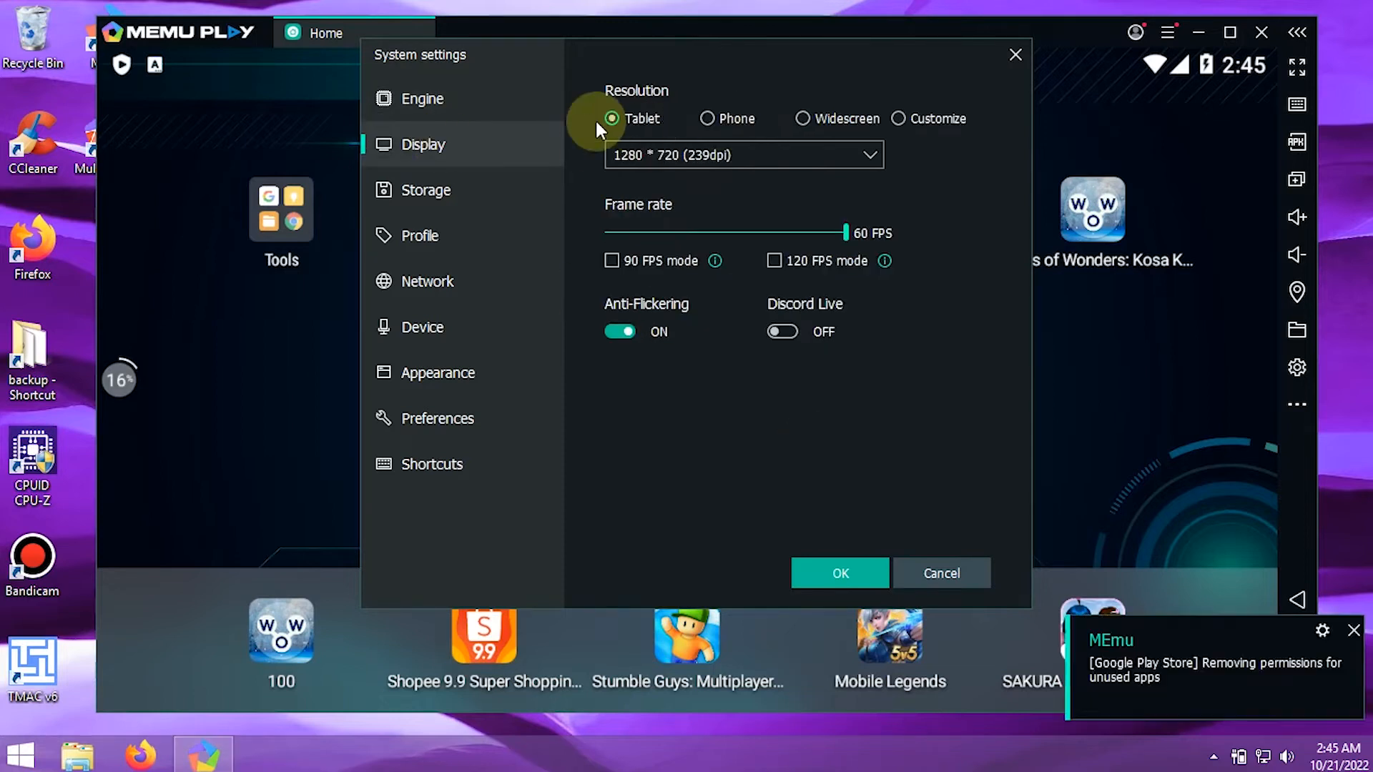
left_click(708, 118)
left_click(802, 118)
left_click(898, 119)
left_click(613, 118)
left_click(458, 200)
left_click(761, 117)
Set the profile's device model to Asus ROG and generate a phone number and IMEI for the virtual device
left_click(515, 234)
left_click(665, 153)
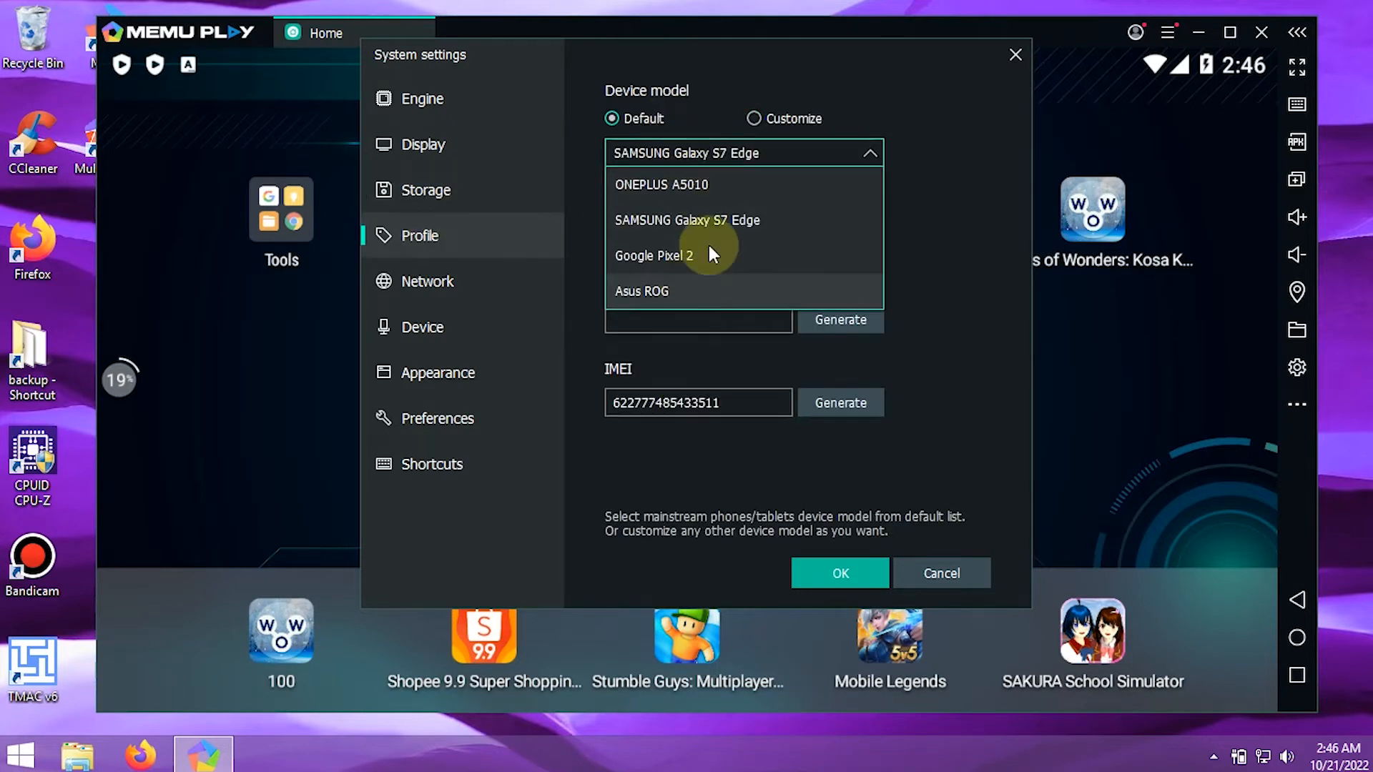
left_click(700, 289)
left_click(754, 237)
left_click(827, 323)
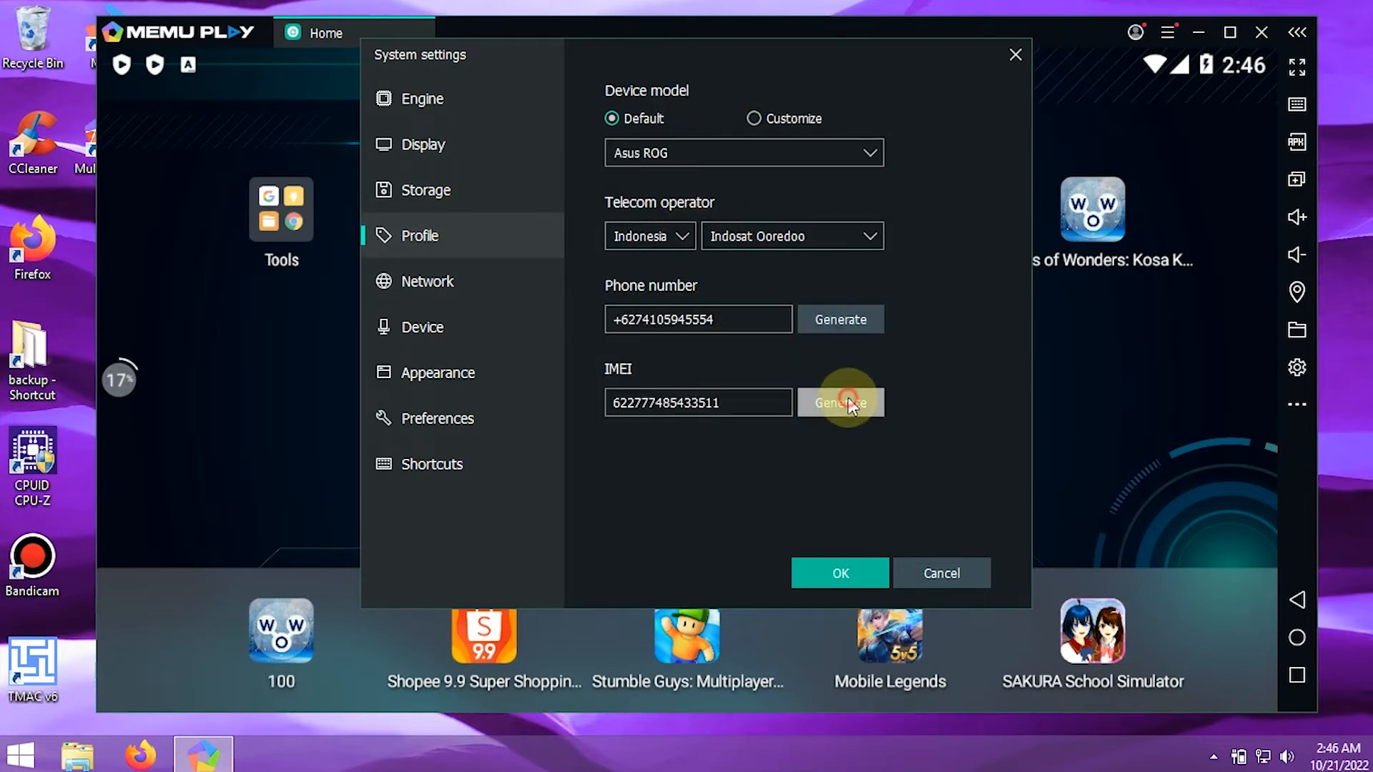
Examine the network, device, appearance, preferences and shortcuts settings of the emulator
left_click(483, 272)
left_click(841, 124)
left_click(841, 207)
left_click(839, 291)
left_click(762, 389)
left_click(421, 327)
left_click(438, 372)
left_click(465, 422)
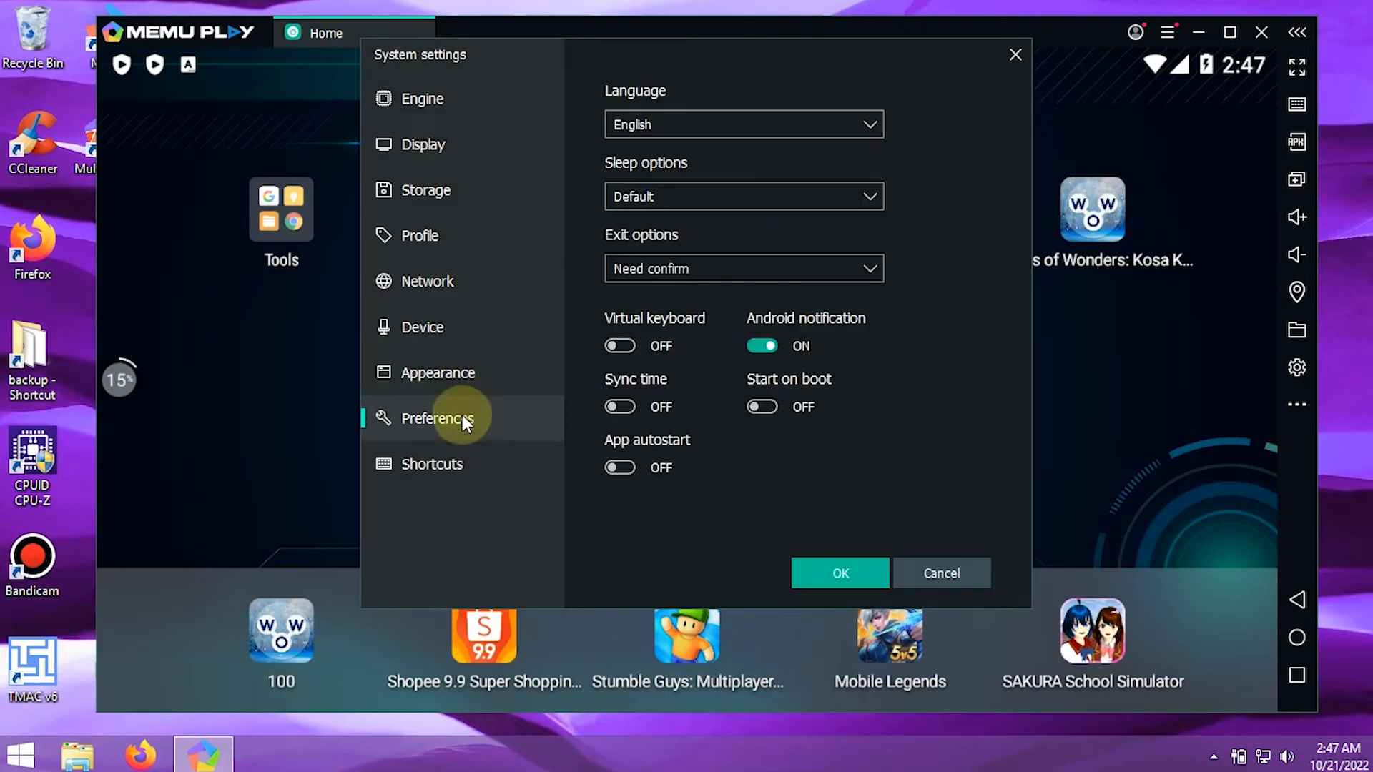
left_click(432, 464)
scroll(967, 229, "down", 6)
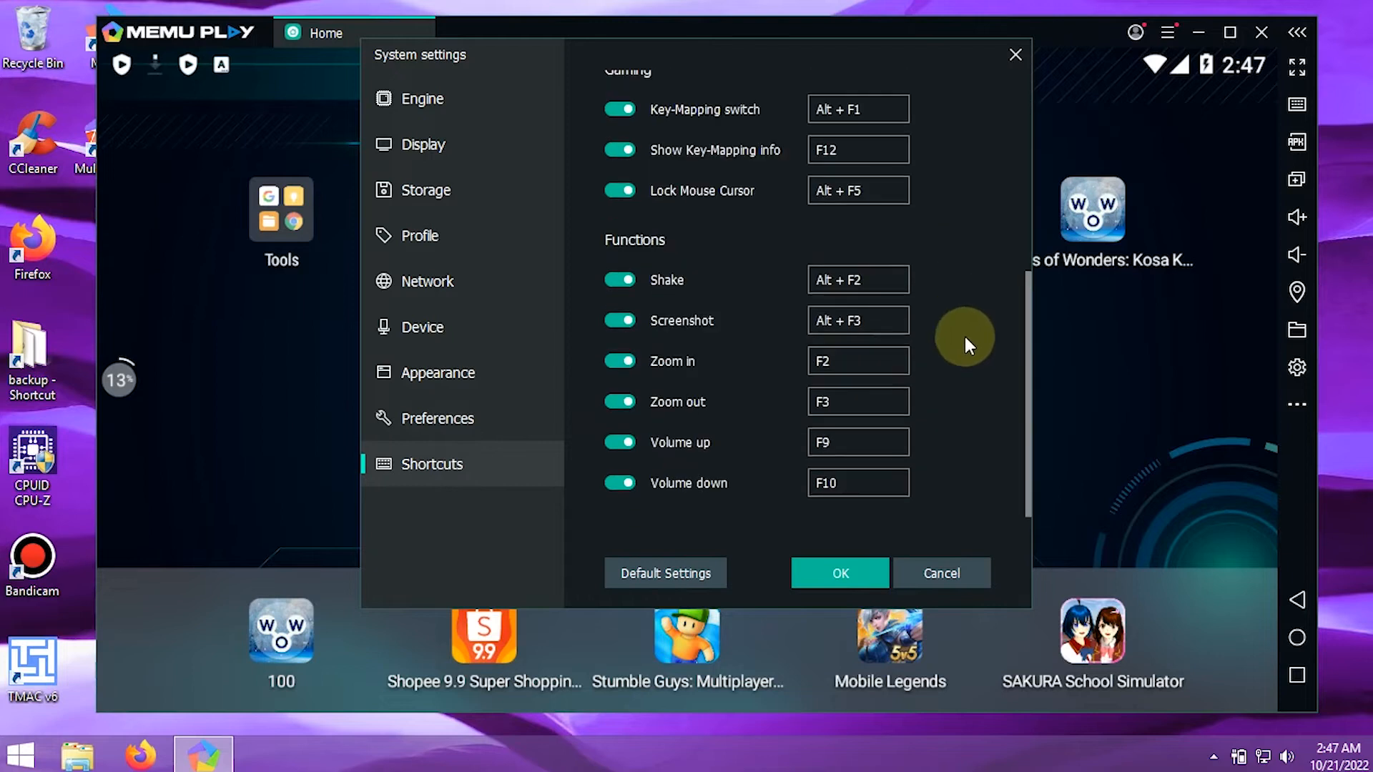
Save the system settings, restart the emulator immediately to apply them, and maximize its window
left_click(829, 581)
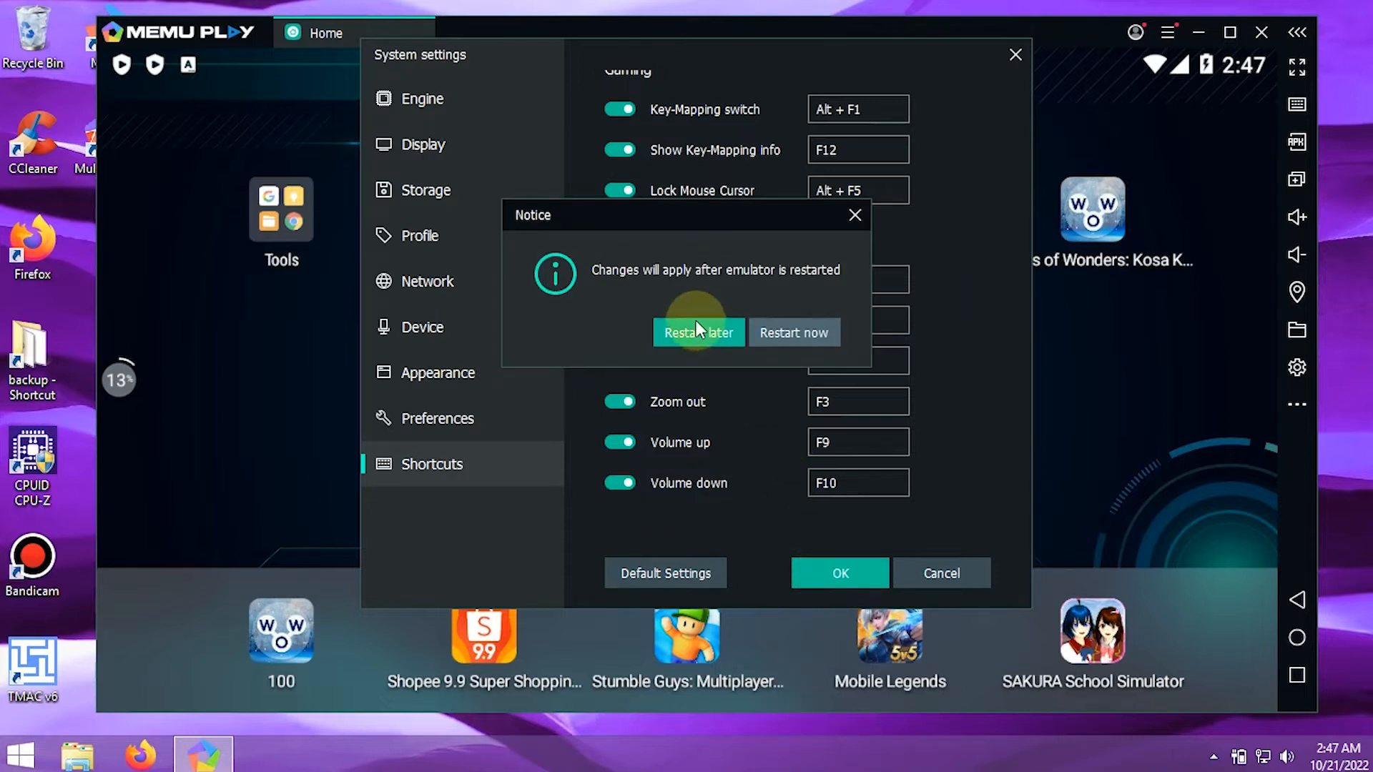
left_click(799, 333)
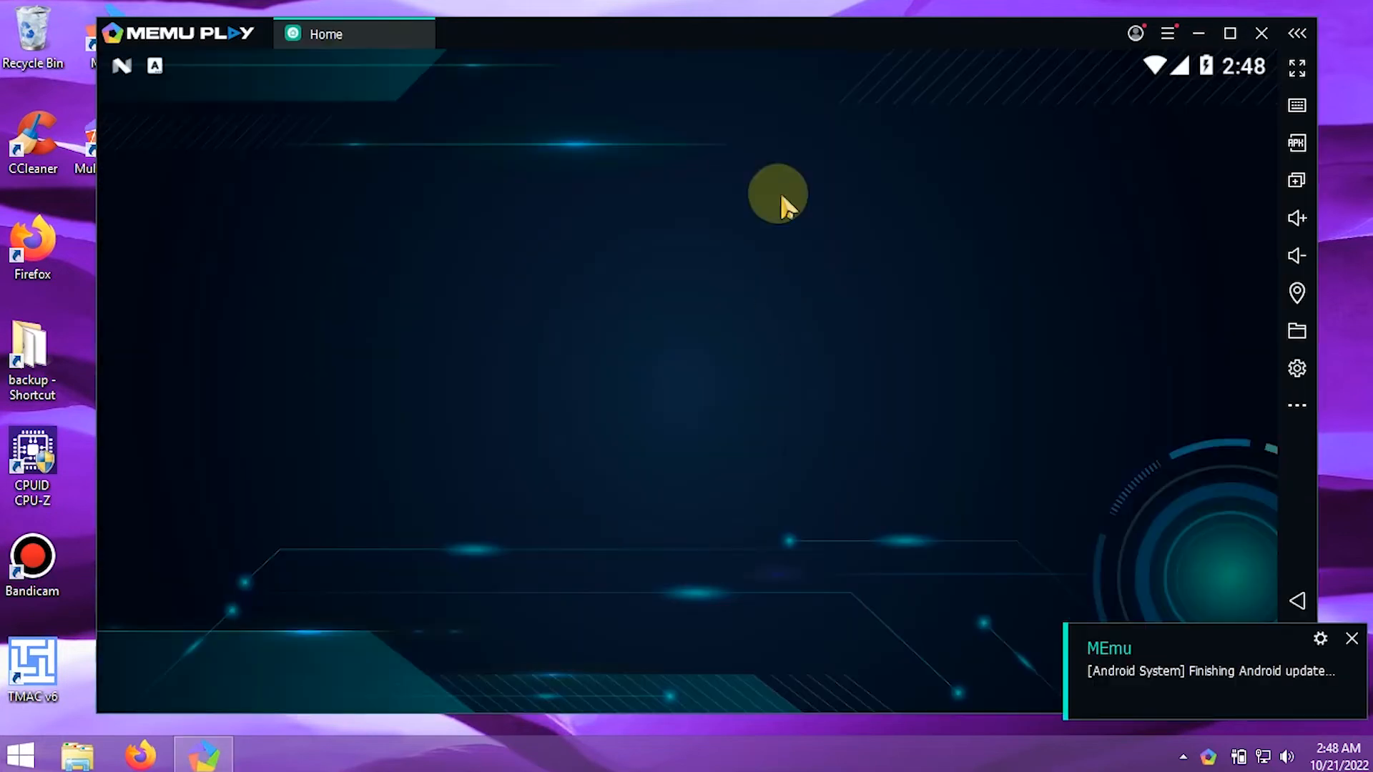
double_click(732, 33)
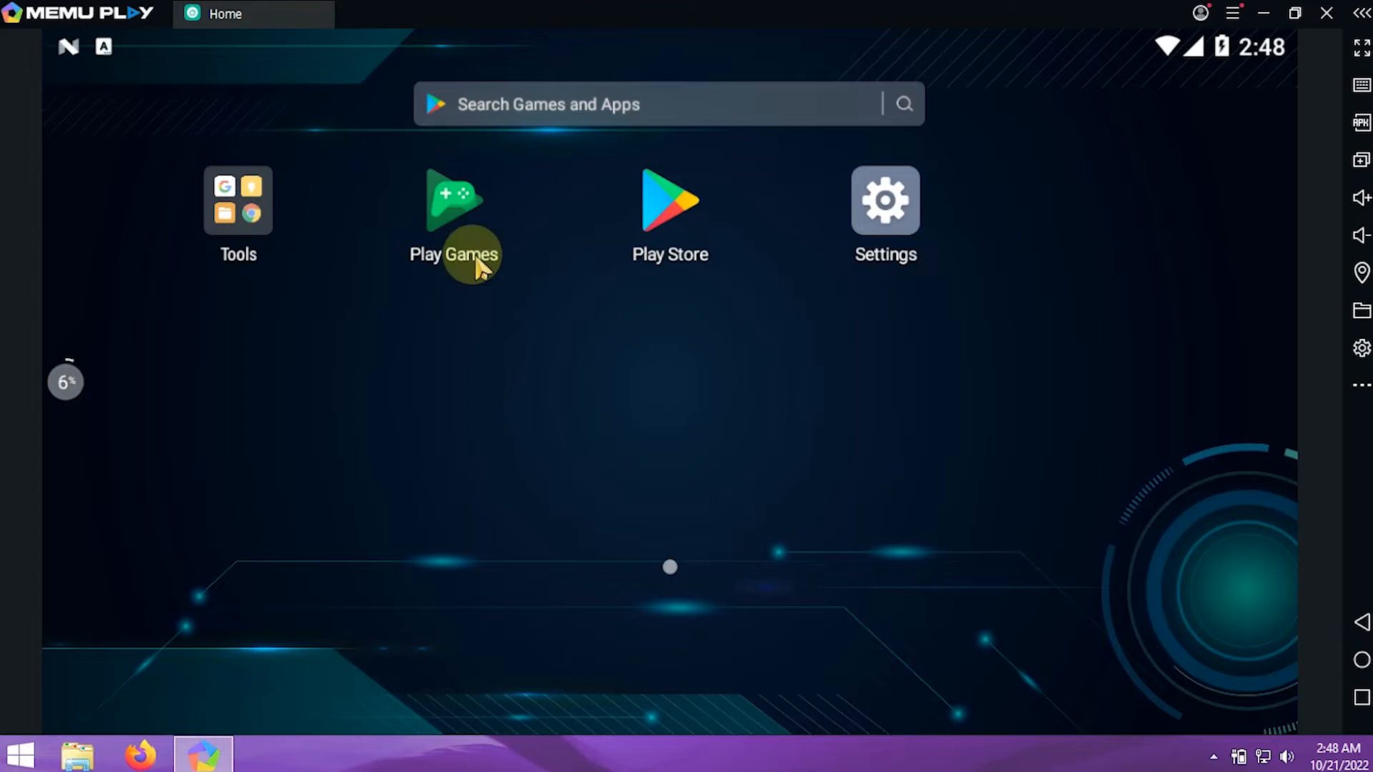
Open the Play Store in the emulator and sign in with a Google account
left_click(658, 243)
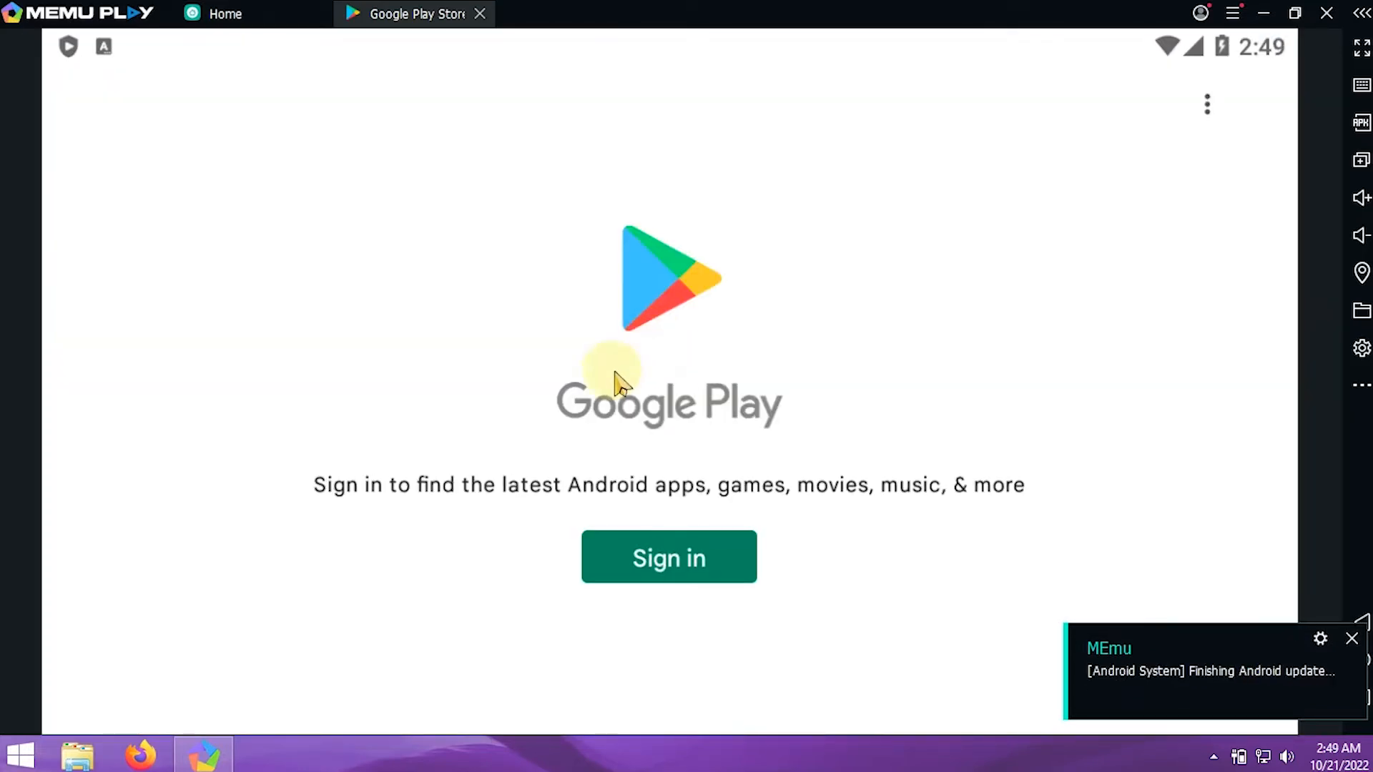
left_click(685, 562)
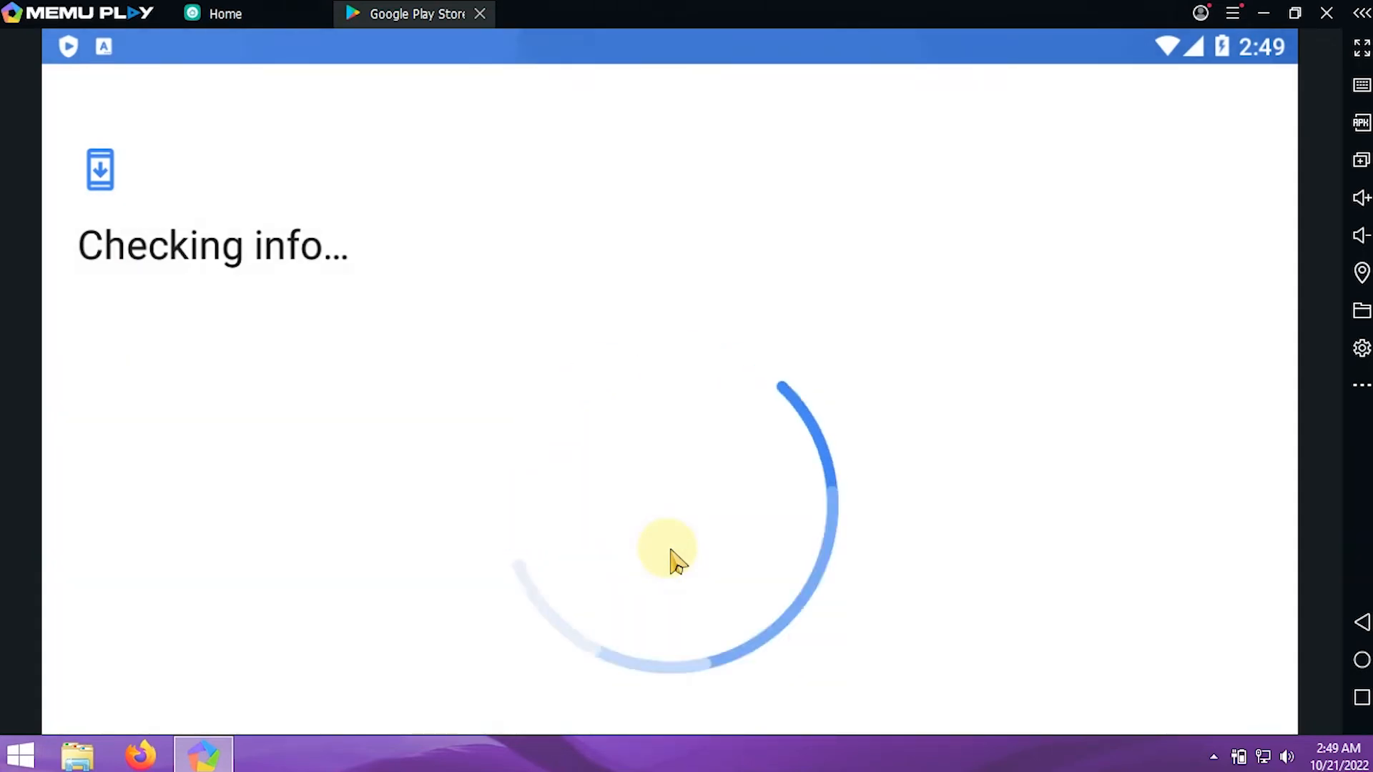
left_click(478, 441)
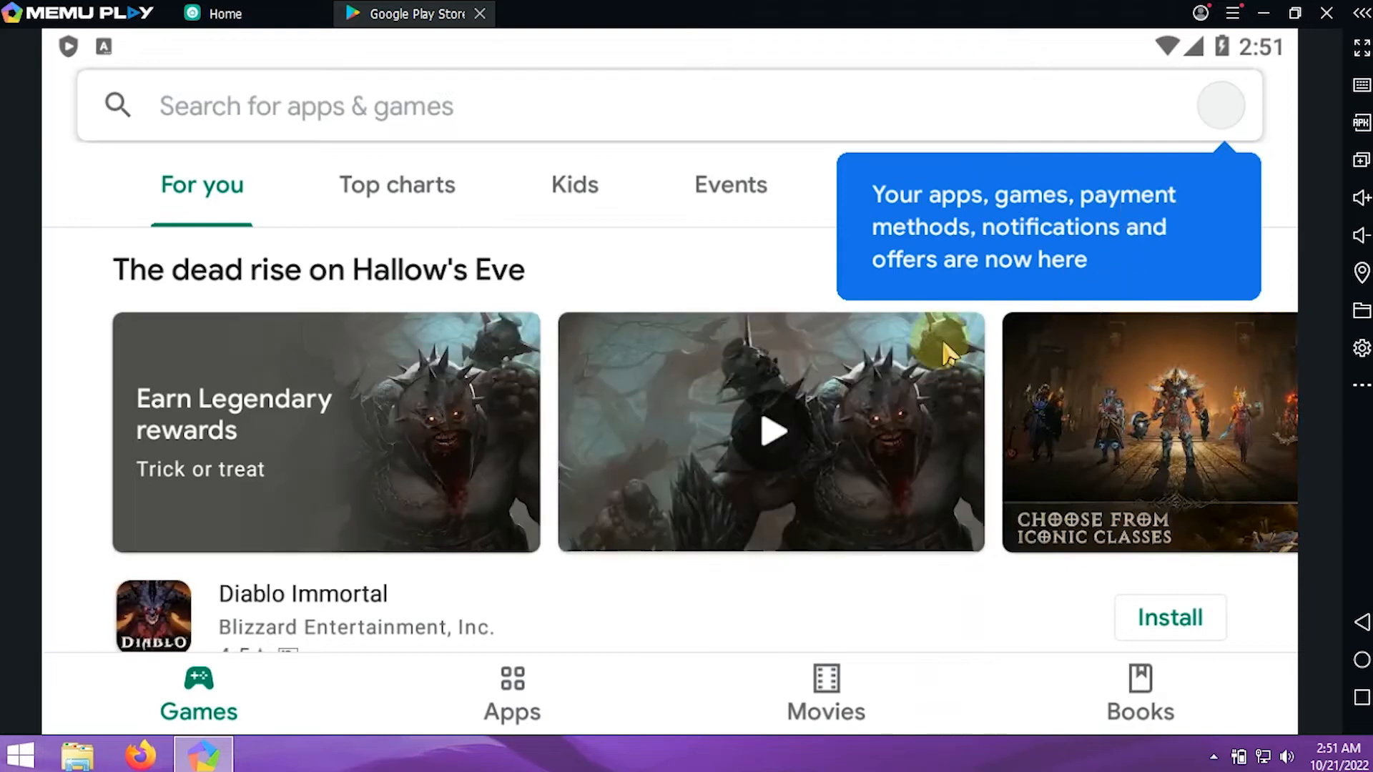
Search the Play Store for youtube, then install the YouTube app and open it
left_click(415, 121)
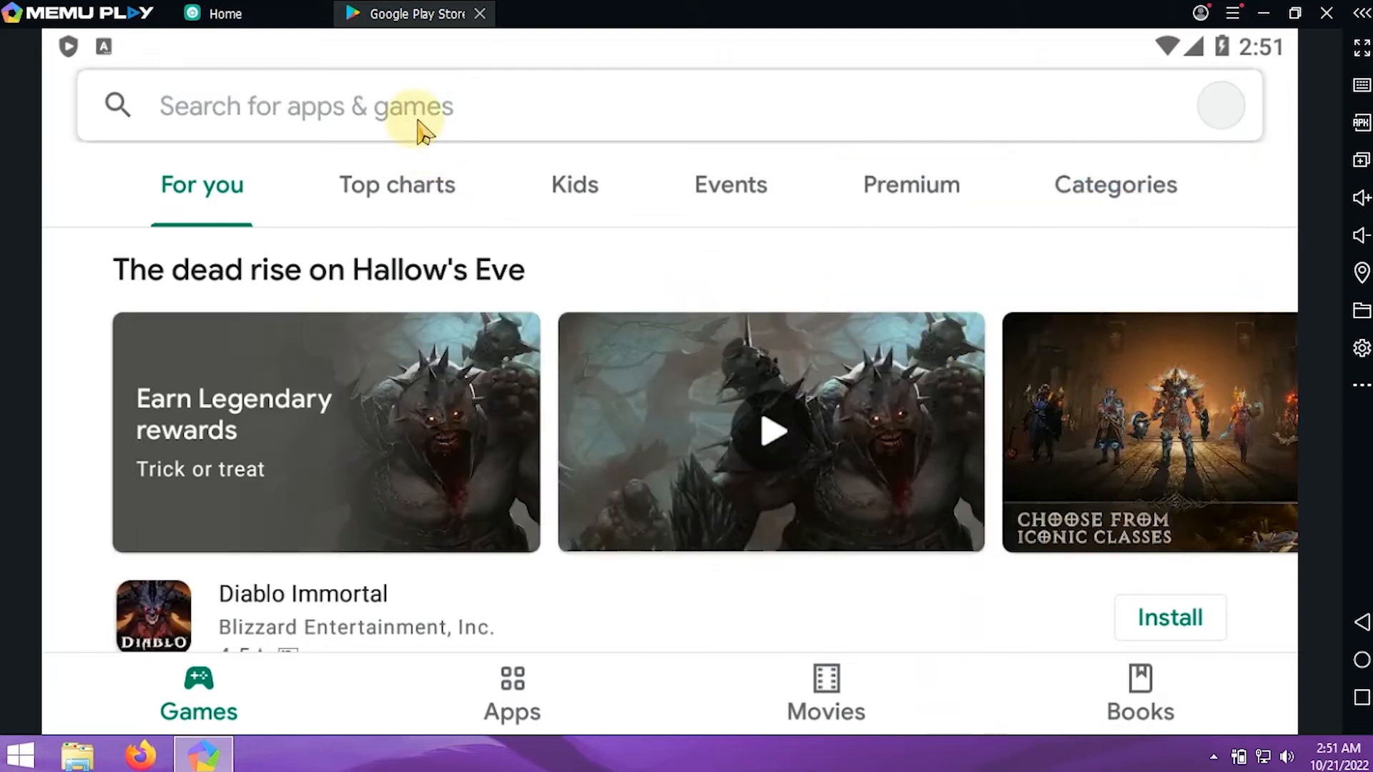
type("yo")
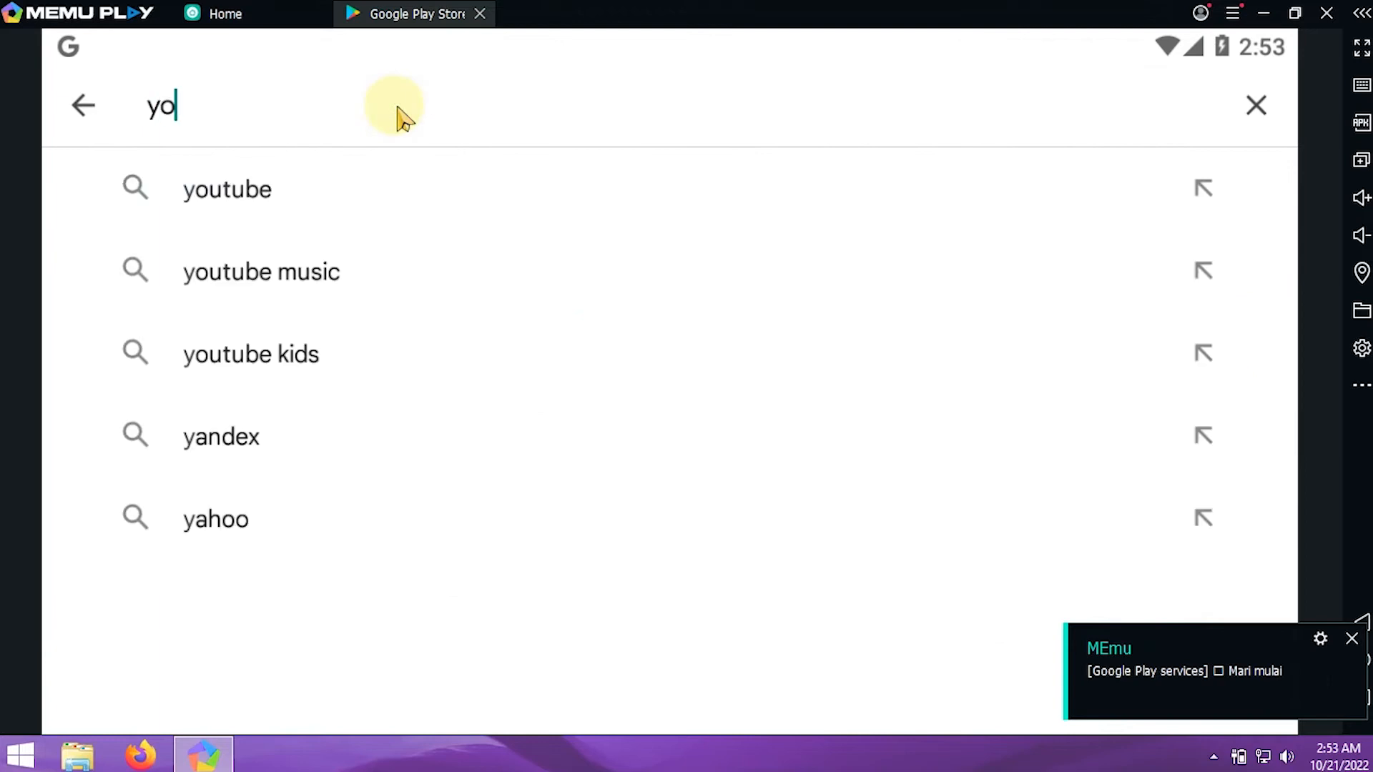
left_click(422, 218)
left_click(1137, 210)
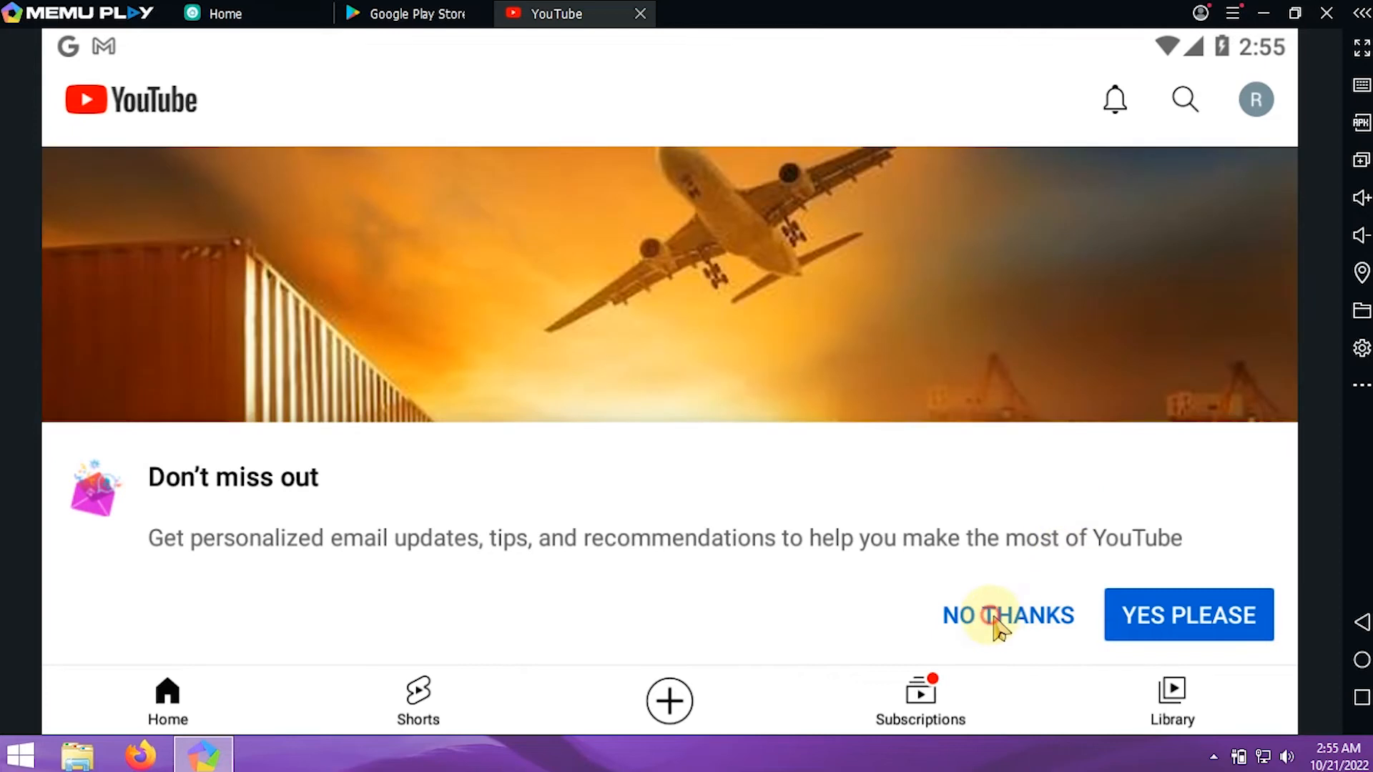
Decline YouTube's personalized email updates and browse down through the home feed
left_click(998, 618)
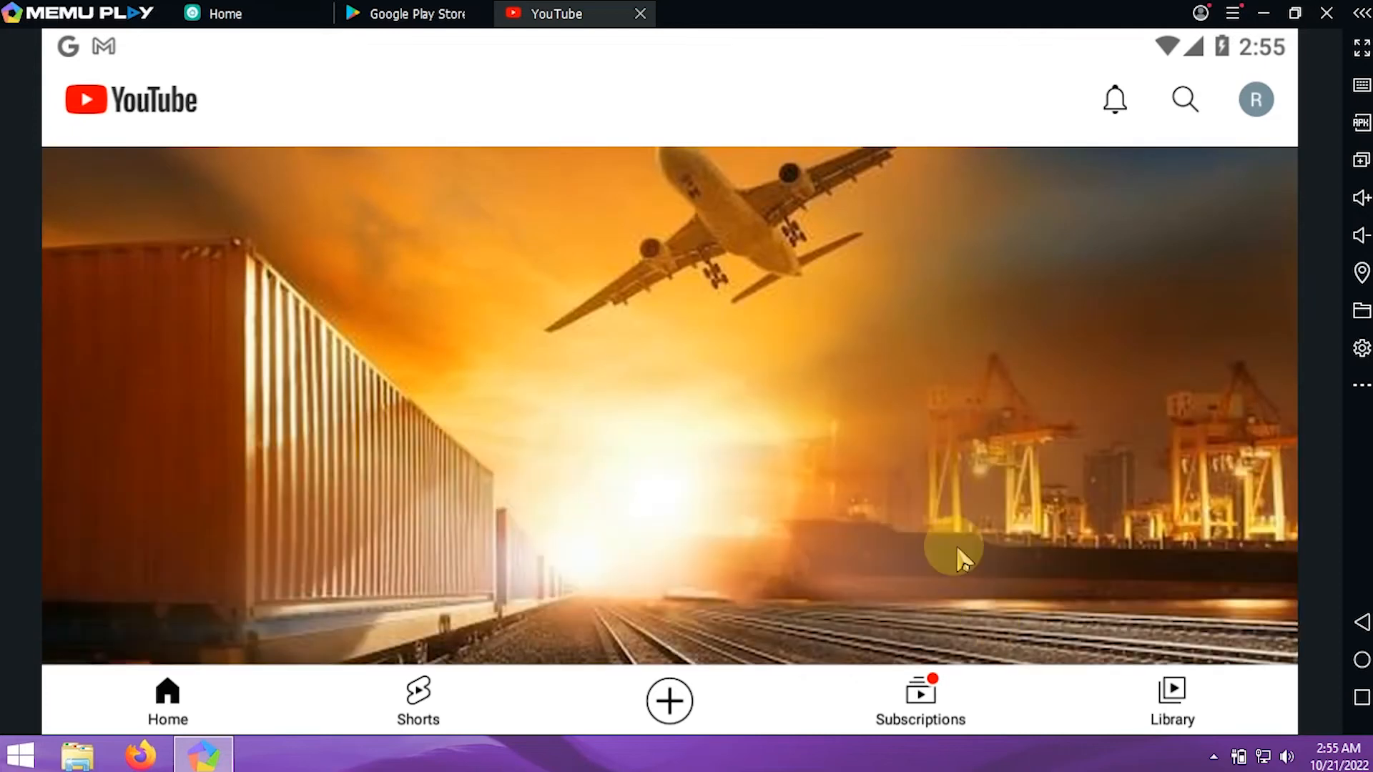
scroll(895, 372, "down", 2)
scroll(898, 371, "down", 5)
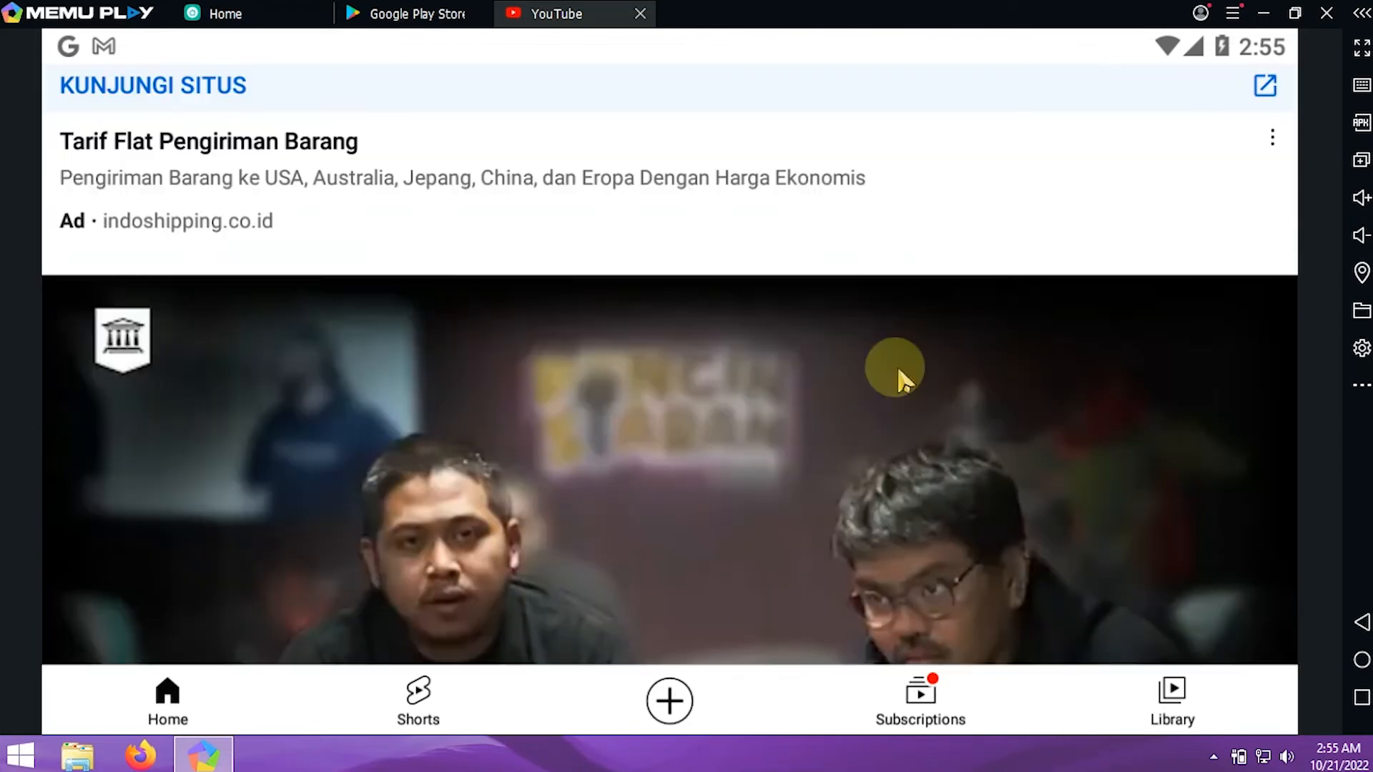
scroll(899, 370, "down", 5)
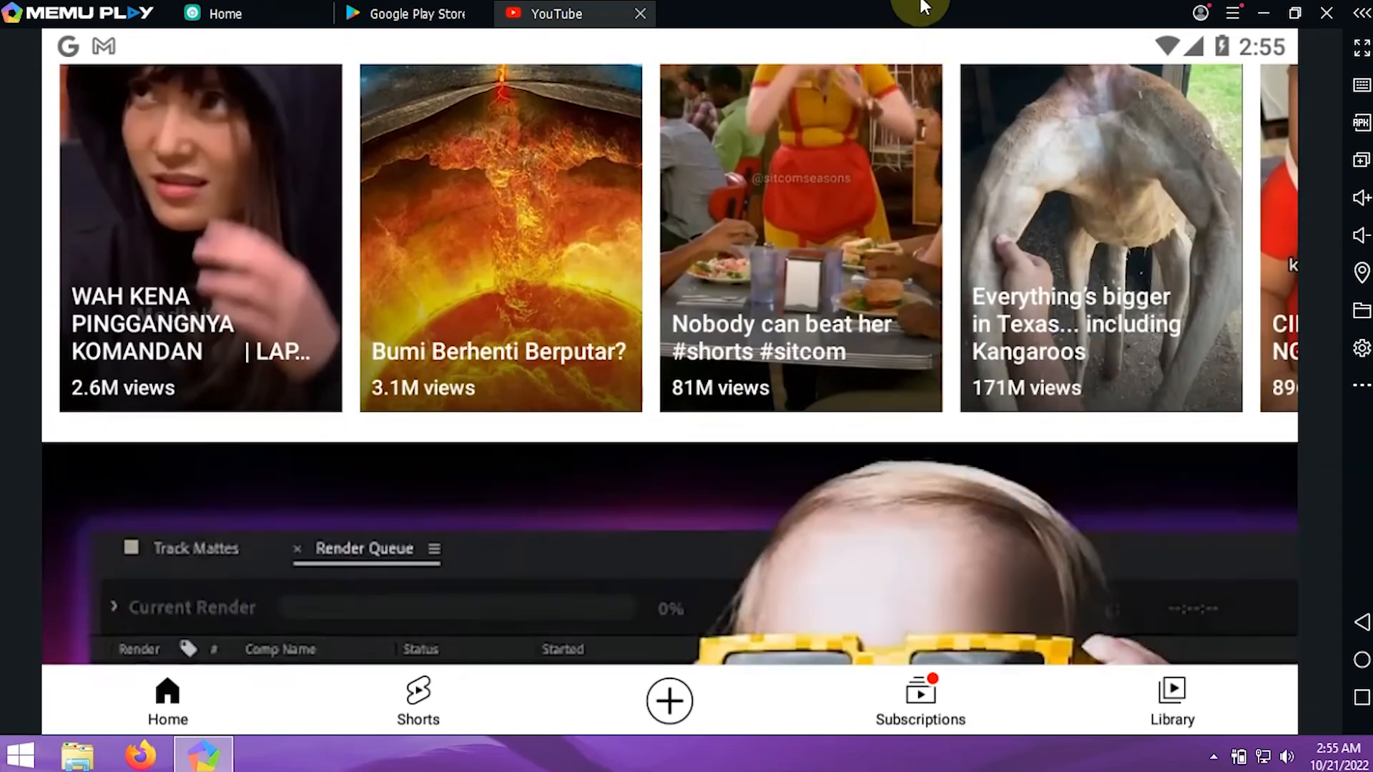
double_click(919, 1)
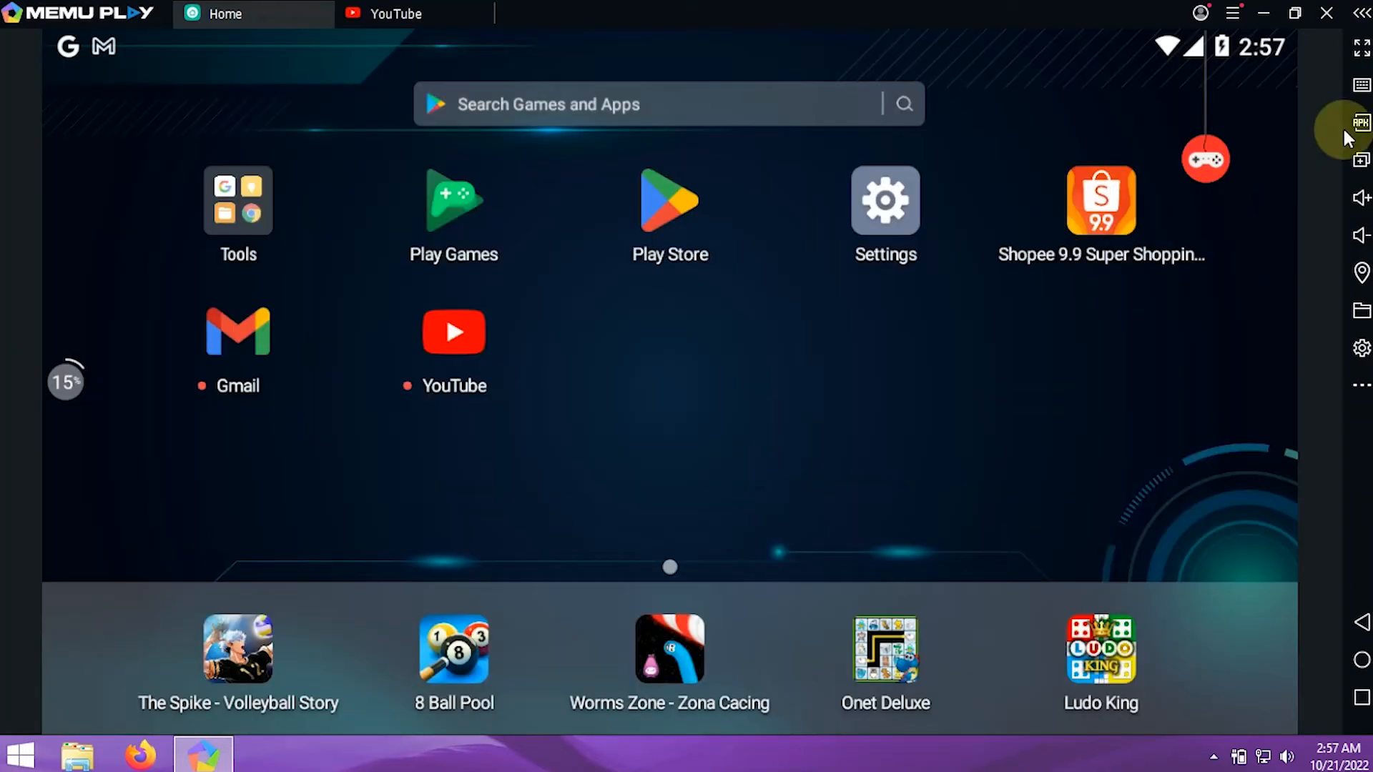
Open the APK/XAPK file chooser in the emulator and look through the data drives, including the RTA folder on D:
left_click(1360, 123)
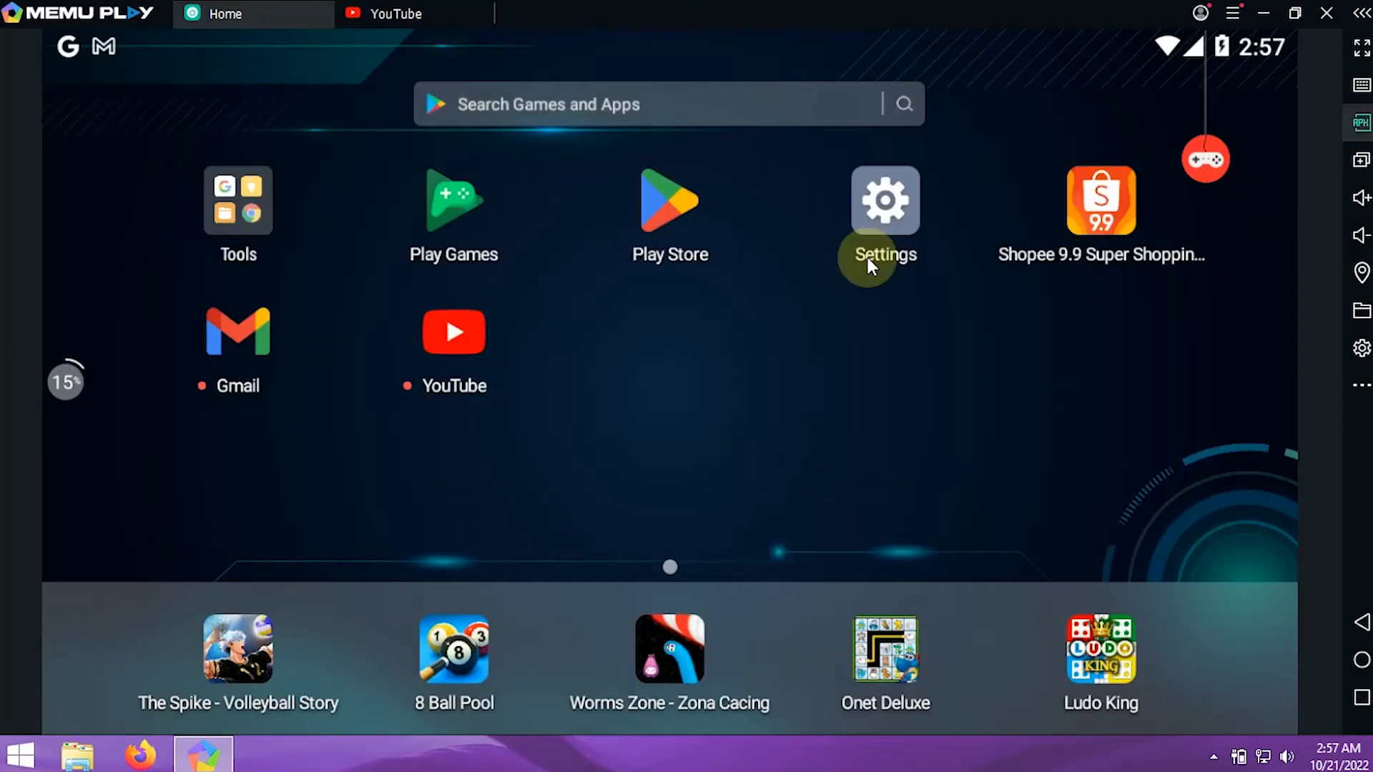
left_click(89, 320)
left_click(87, 299)
double_click(222, 136)
left_click(99, 46)
double_click(228, 158)
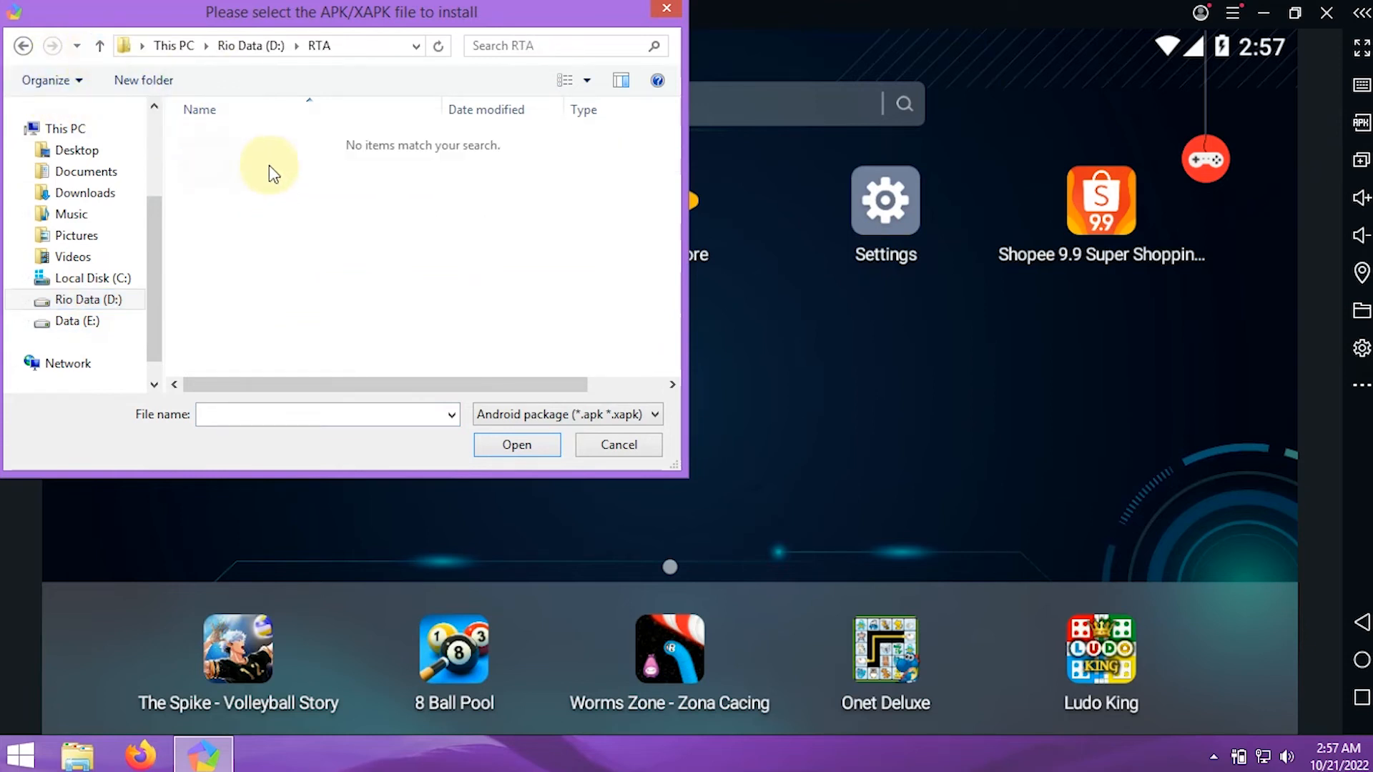
left_click(99, 46)
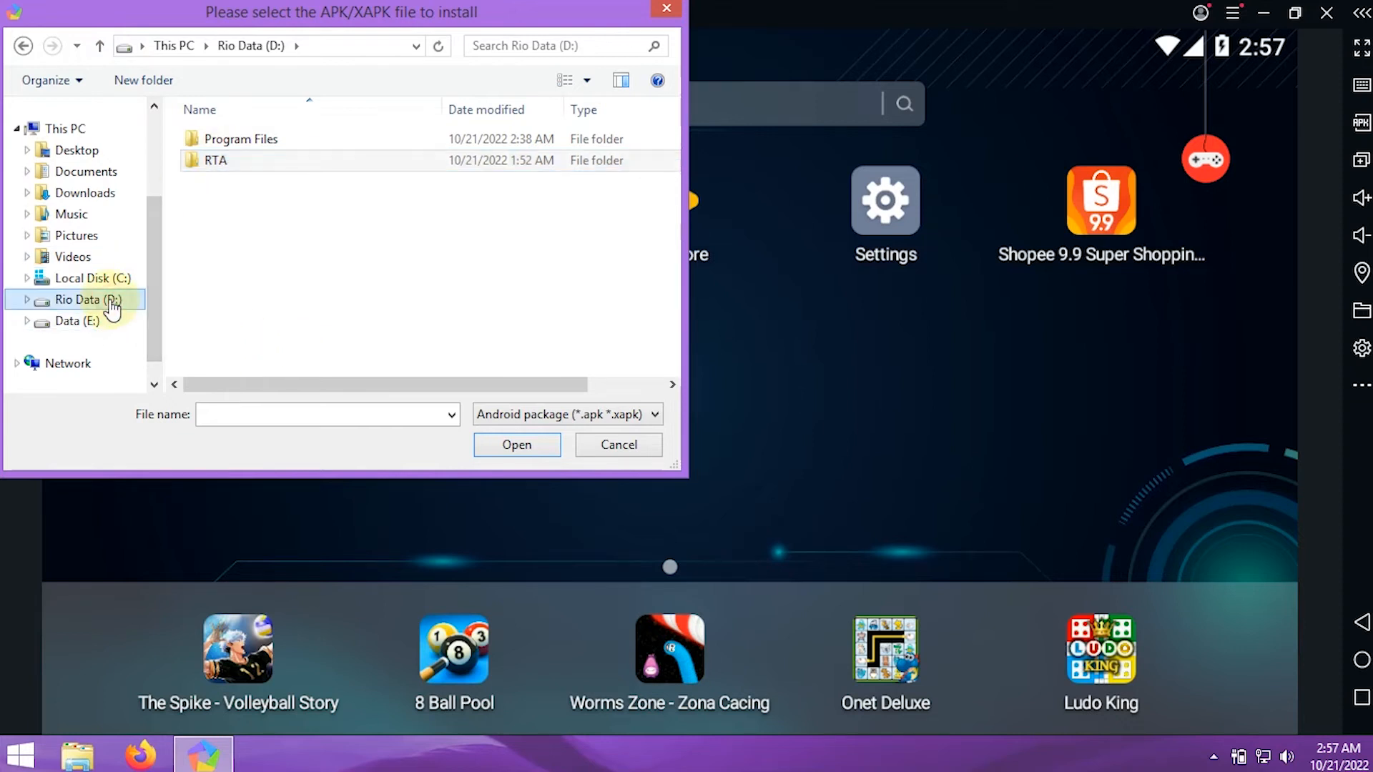
Install the Device Info View Device Information XAPK from the apk folder inside rio app > New folder on drive C:
left_click(106, 277)
double_click(243, 331)
double_click(252, 140)
left_click(259, 143)
double_click(259, 143)
double_click(257, 143)
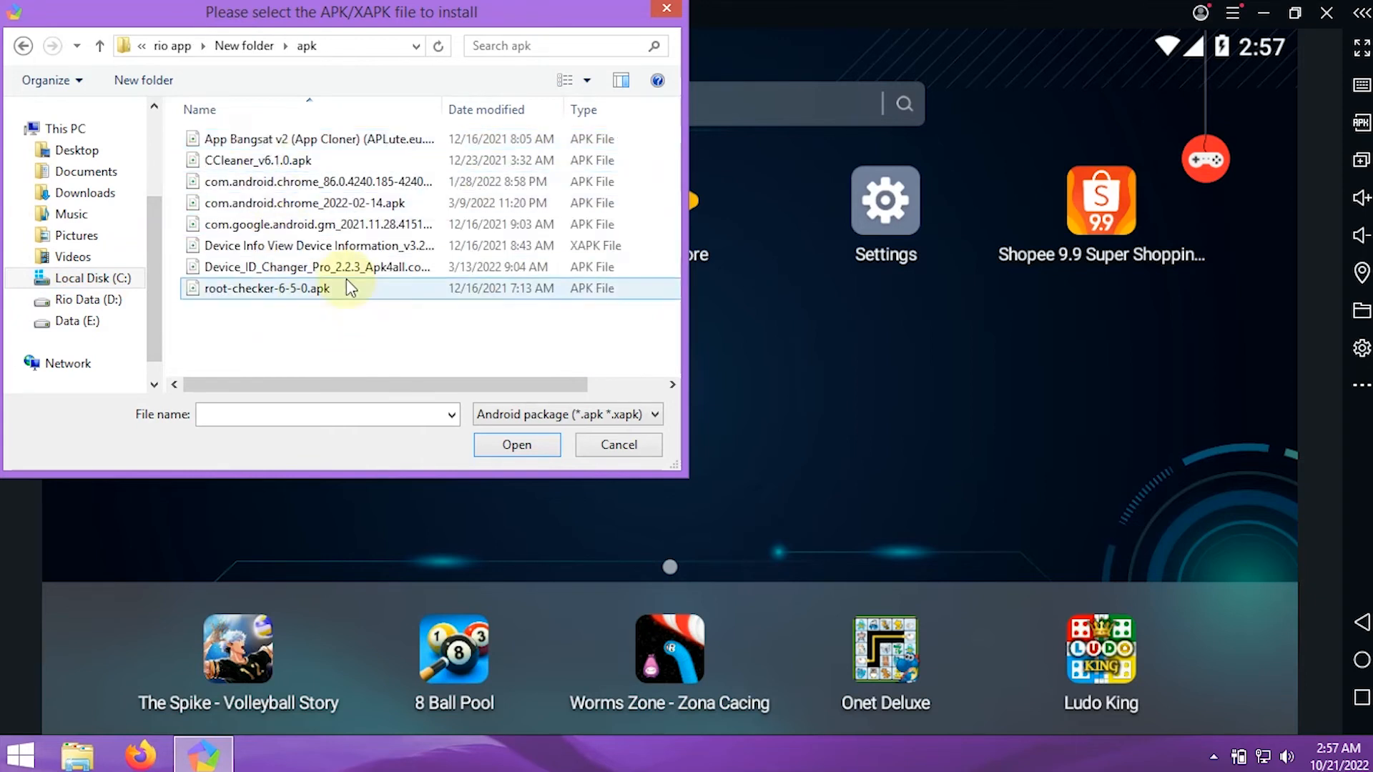
left_click(298, 250)
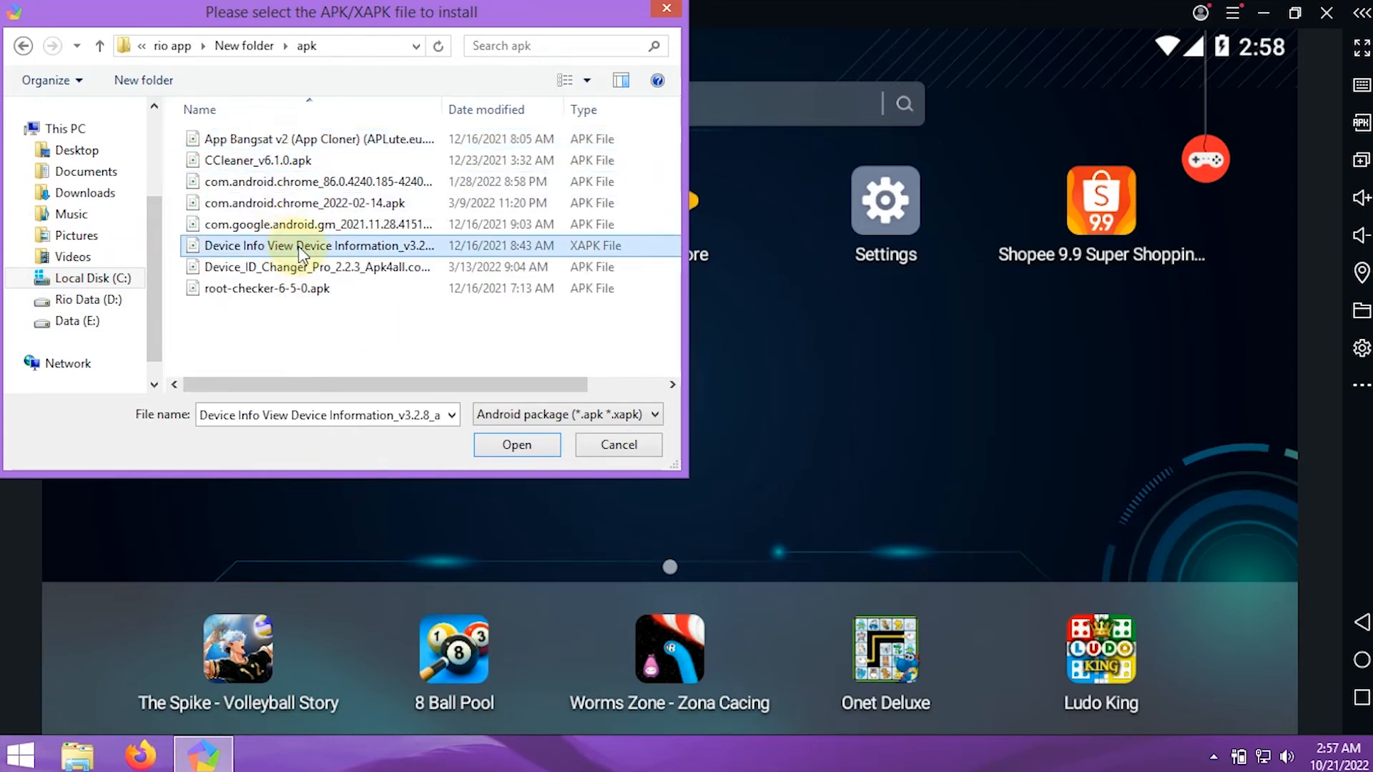
left_click(529, 451)
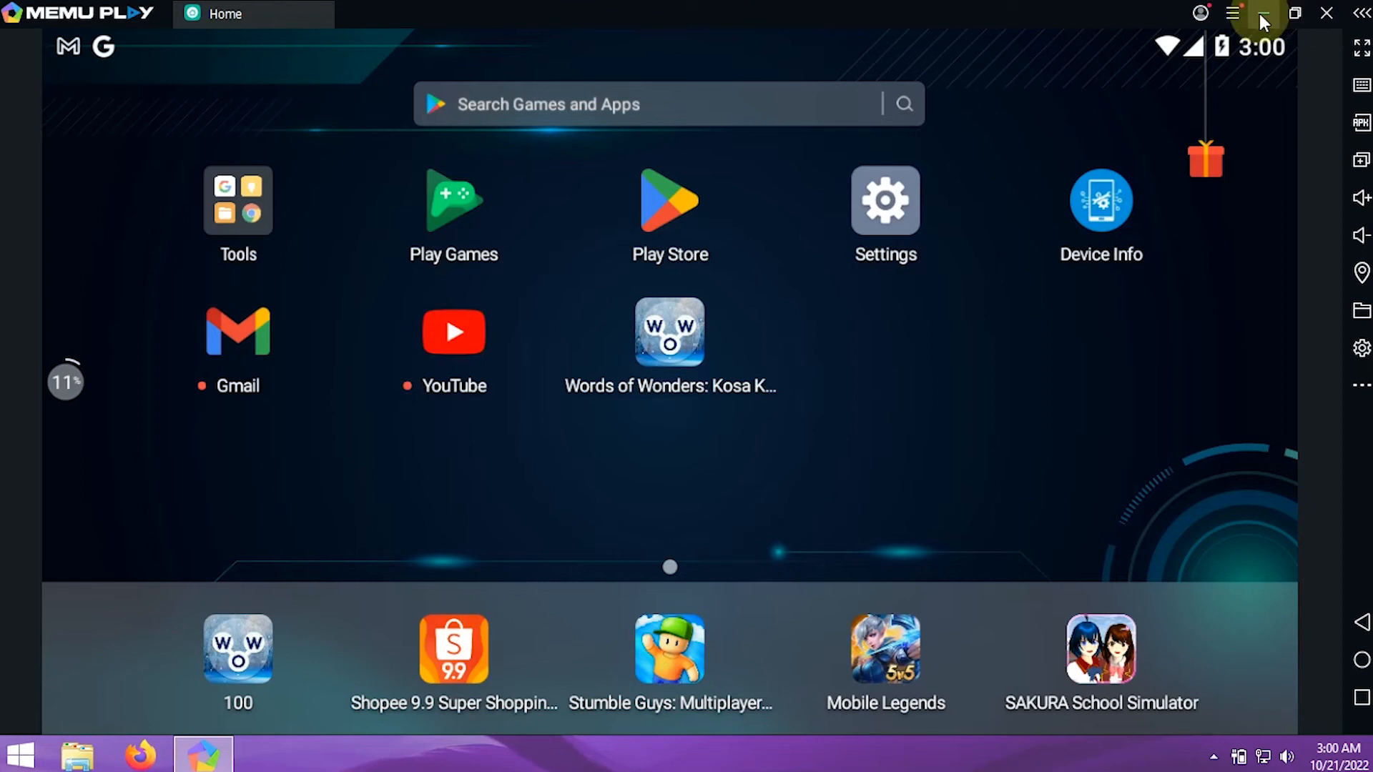
Minimize the emulator, open the Multi-MEmu instance manager and shut down the MEmu instance
left_click(1261, 16)
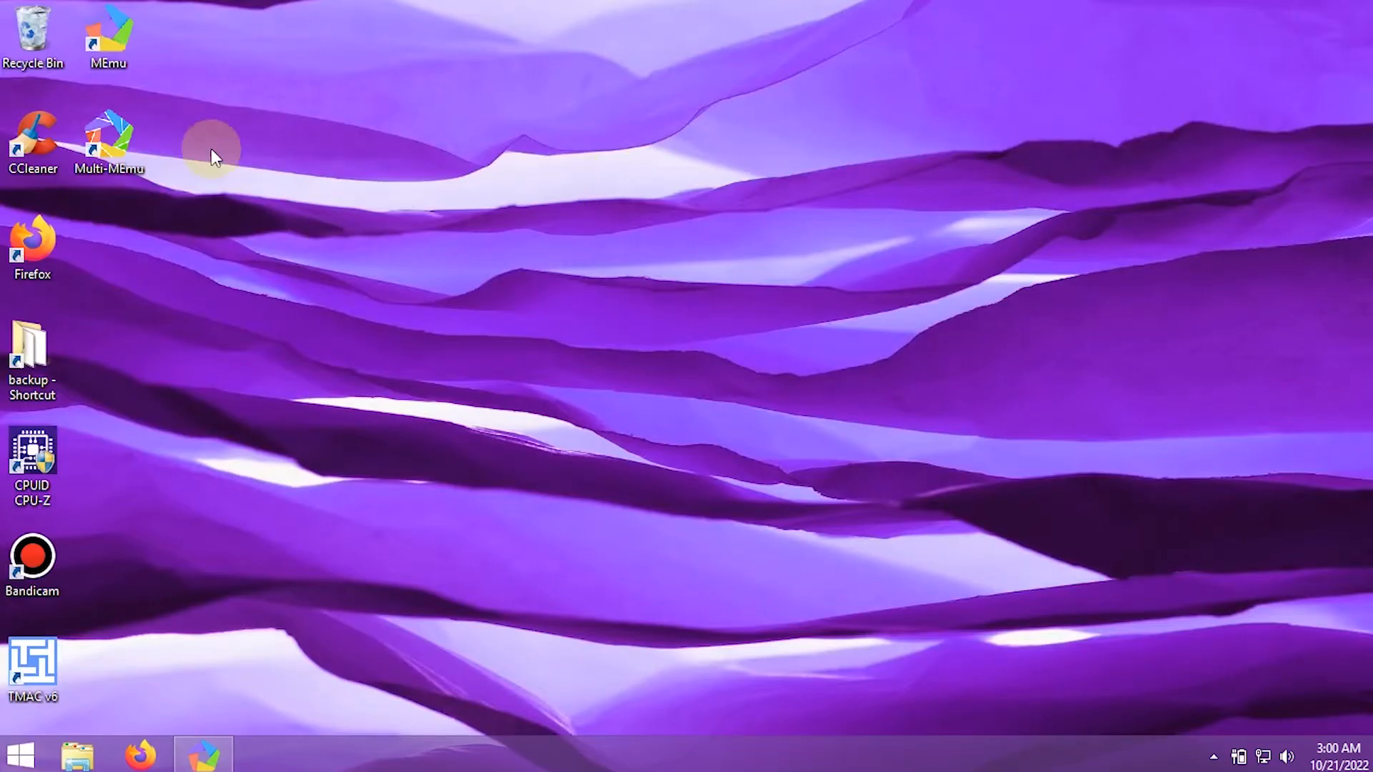
double_click(123, 141)
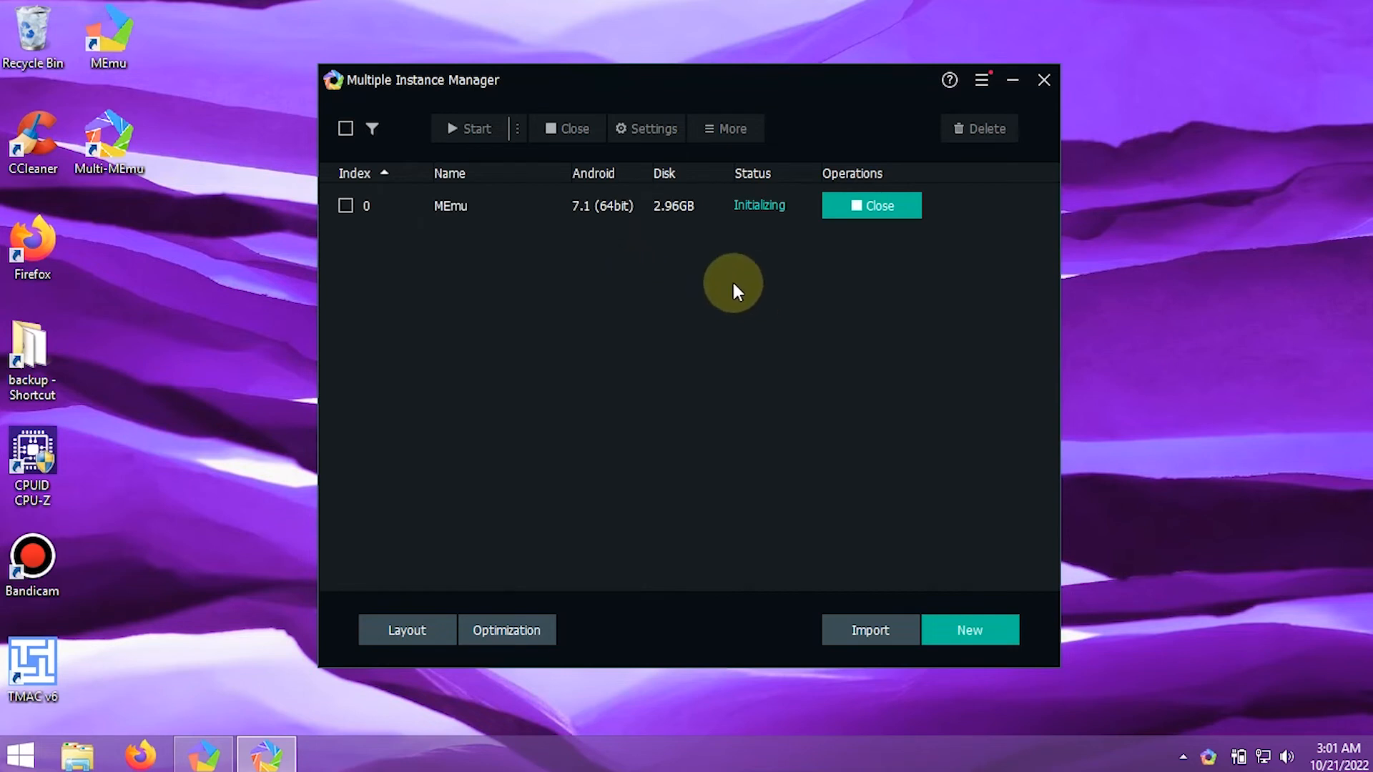
left_click(863, 208)
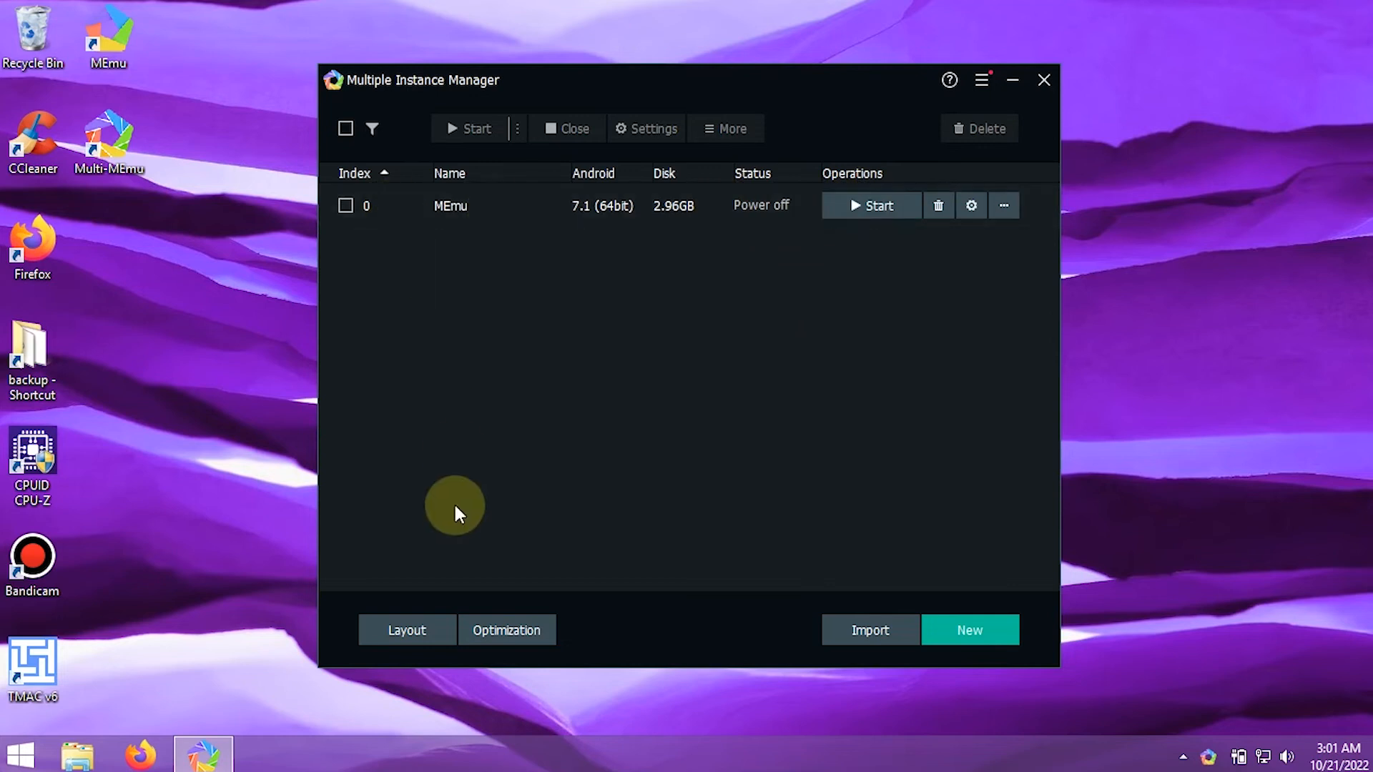
Create a new Android 9.0 (64bit) instance and accept the download of its system image
left_click(997, 640)
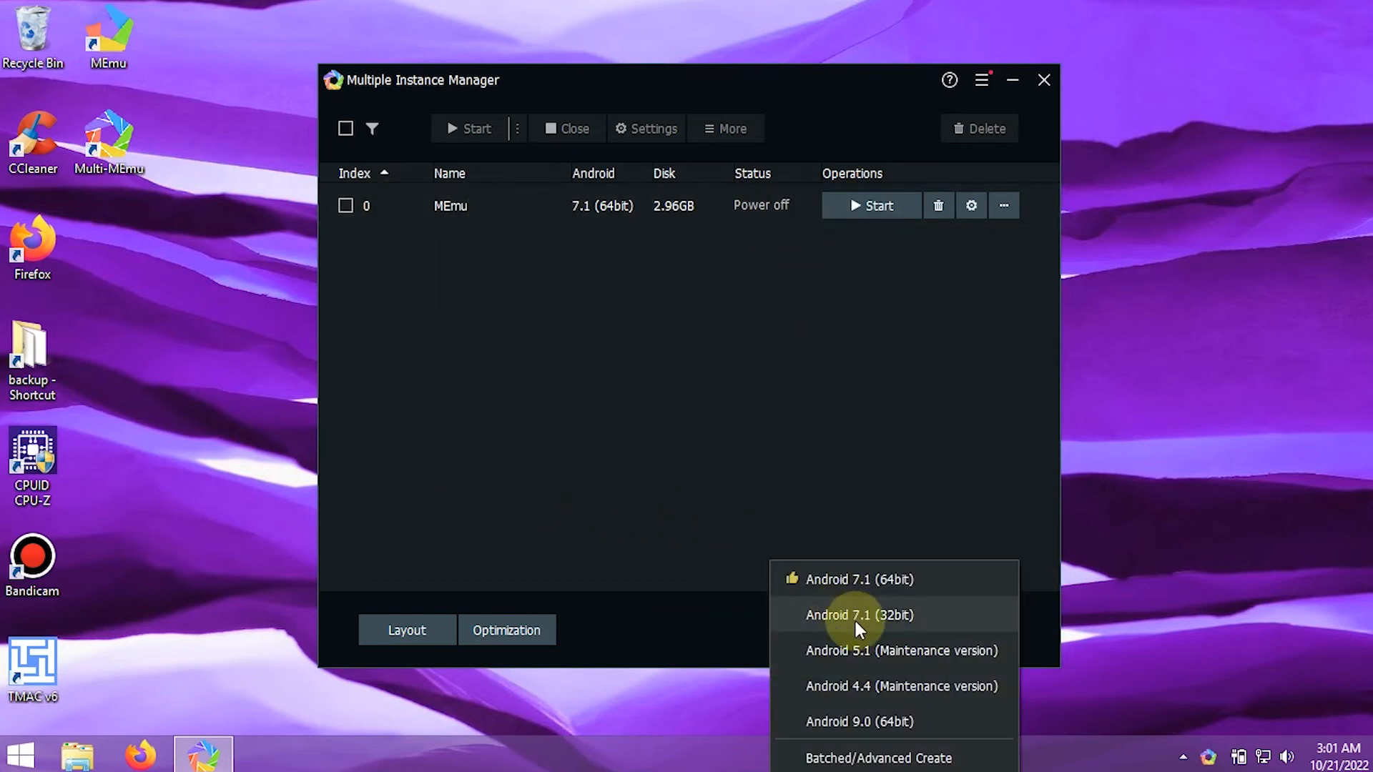
left_click(885, 724)
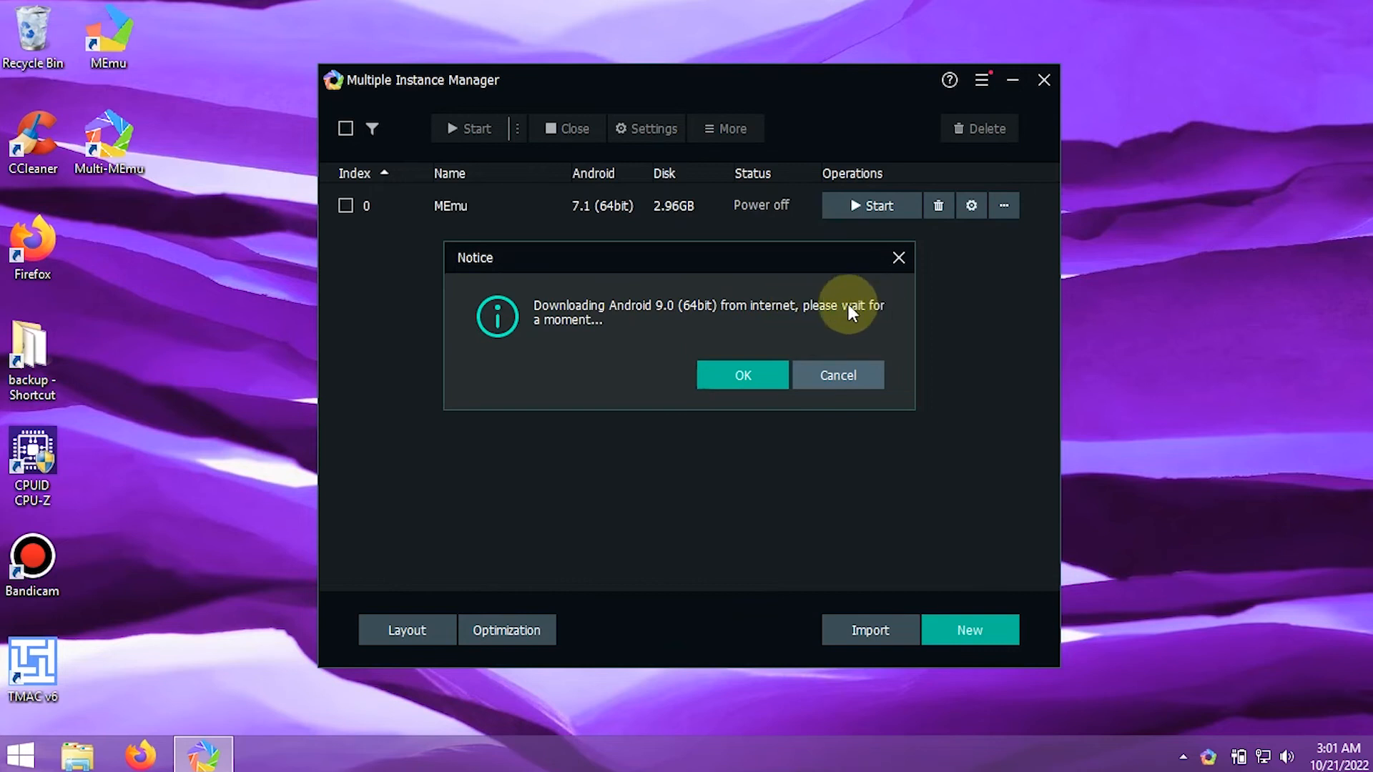
left_click(761, 384)
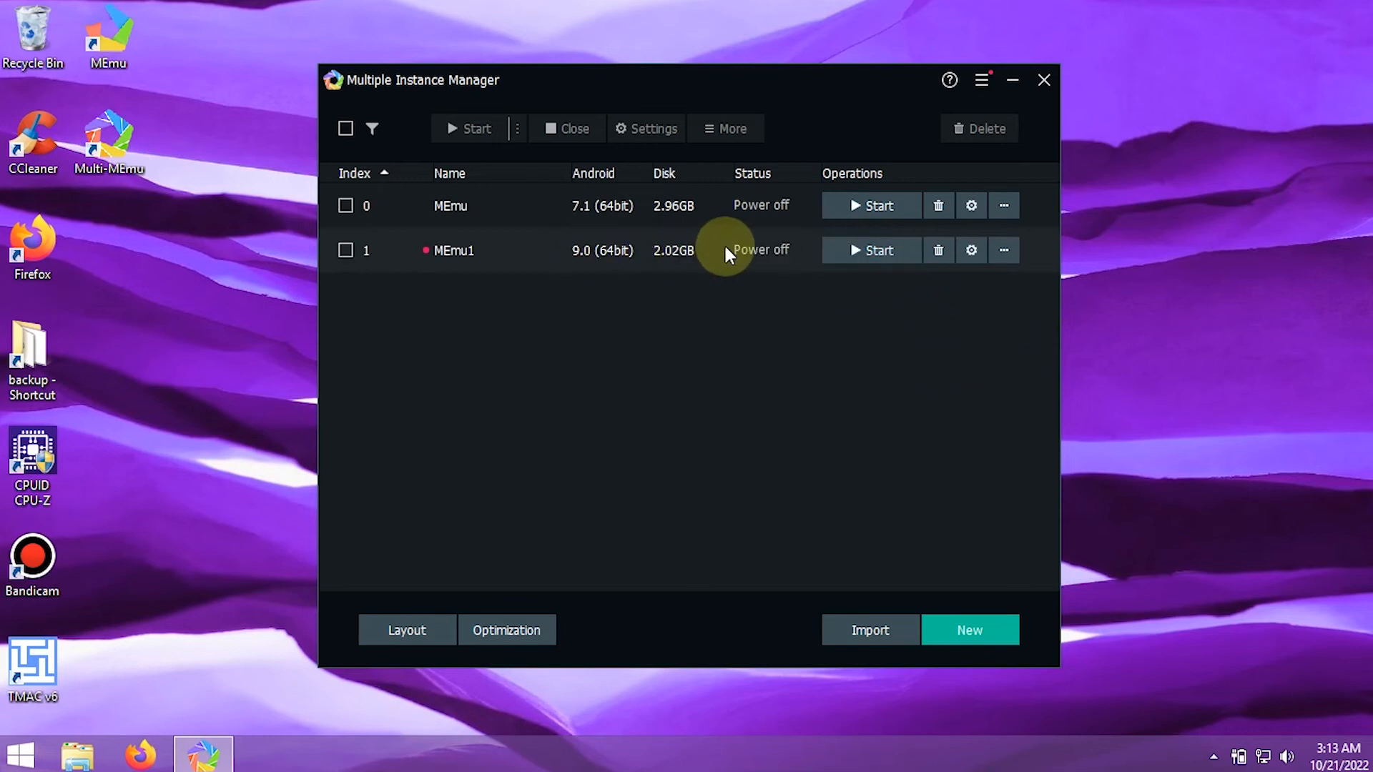
Open the system settings of the Android 9.0 instance and set its display to the Phone resolution 576 * 1024 (191dpi)
left_click(858, 255)
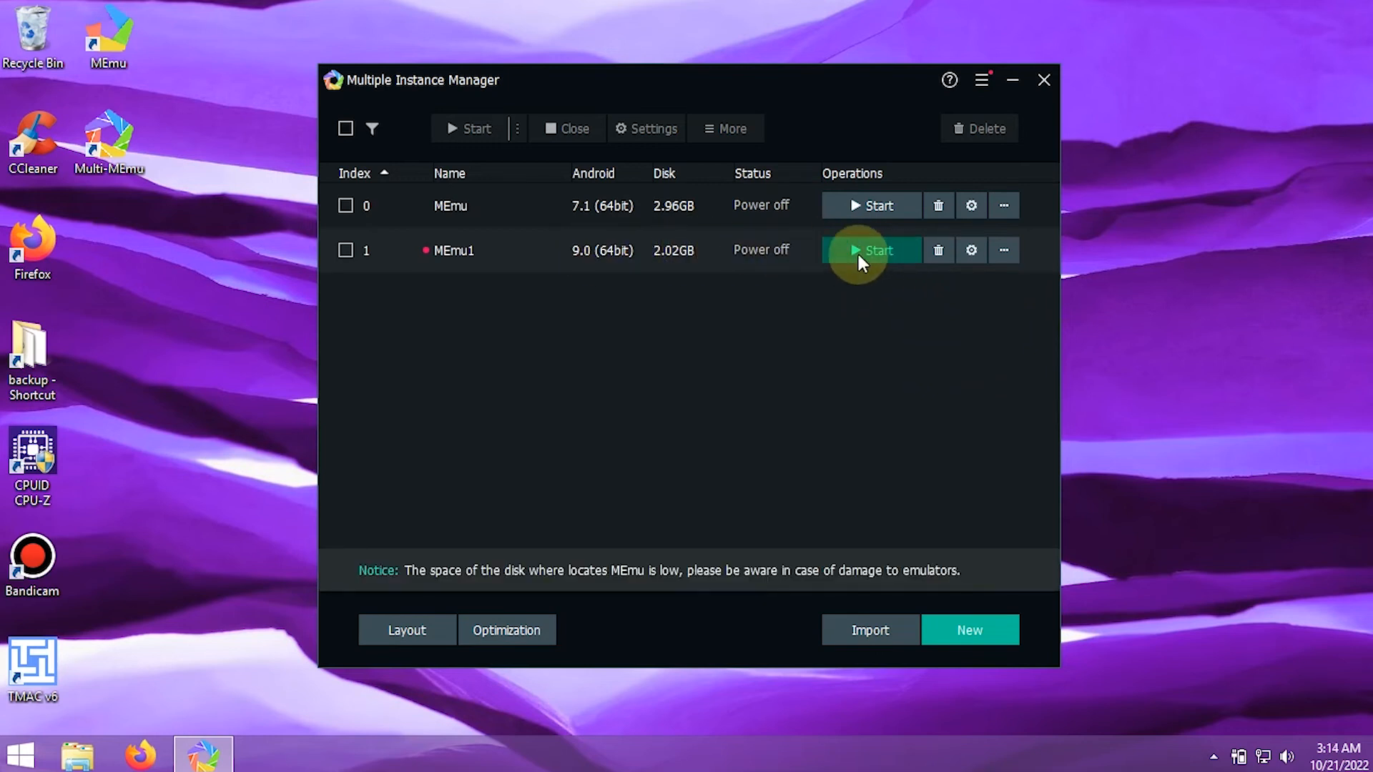
left_click(978, 253)
left_click(626, 158)
left_click(476, 149)
left_click(707, 120)
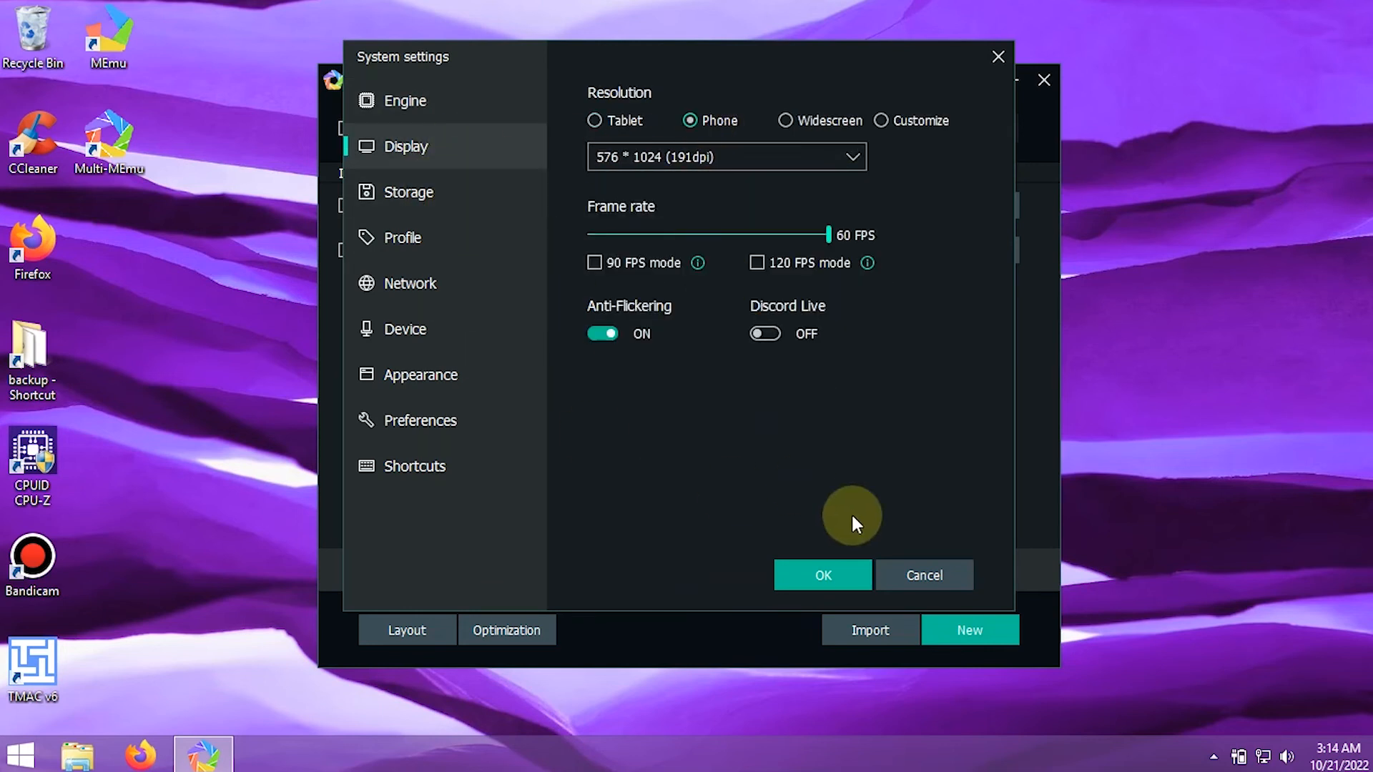
left_click(407, 283)
left_click(823, 122)
Generate a phone number and an IMEI in the Android 9.0 instance's profile settings and save the settings
left_click(403, 237)
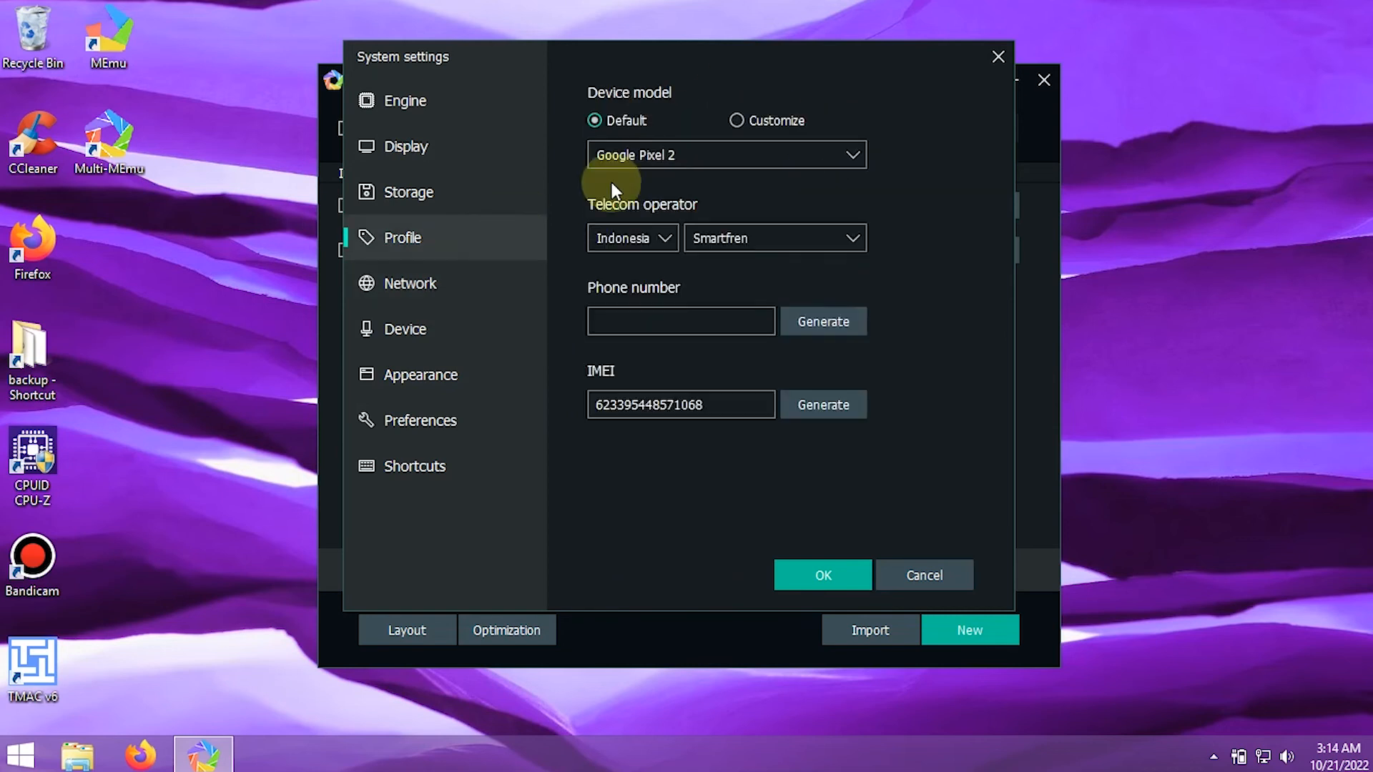
left_click(643, 155)
left_click(684, 225)
left_click(823, 321)
left_click(821, 405)
left_click(801, 574)
left_click(793, 334)
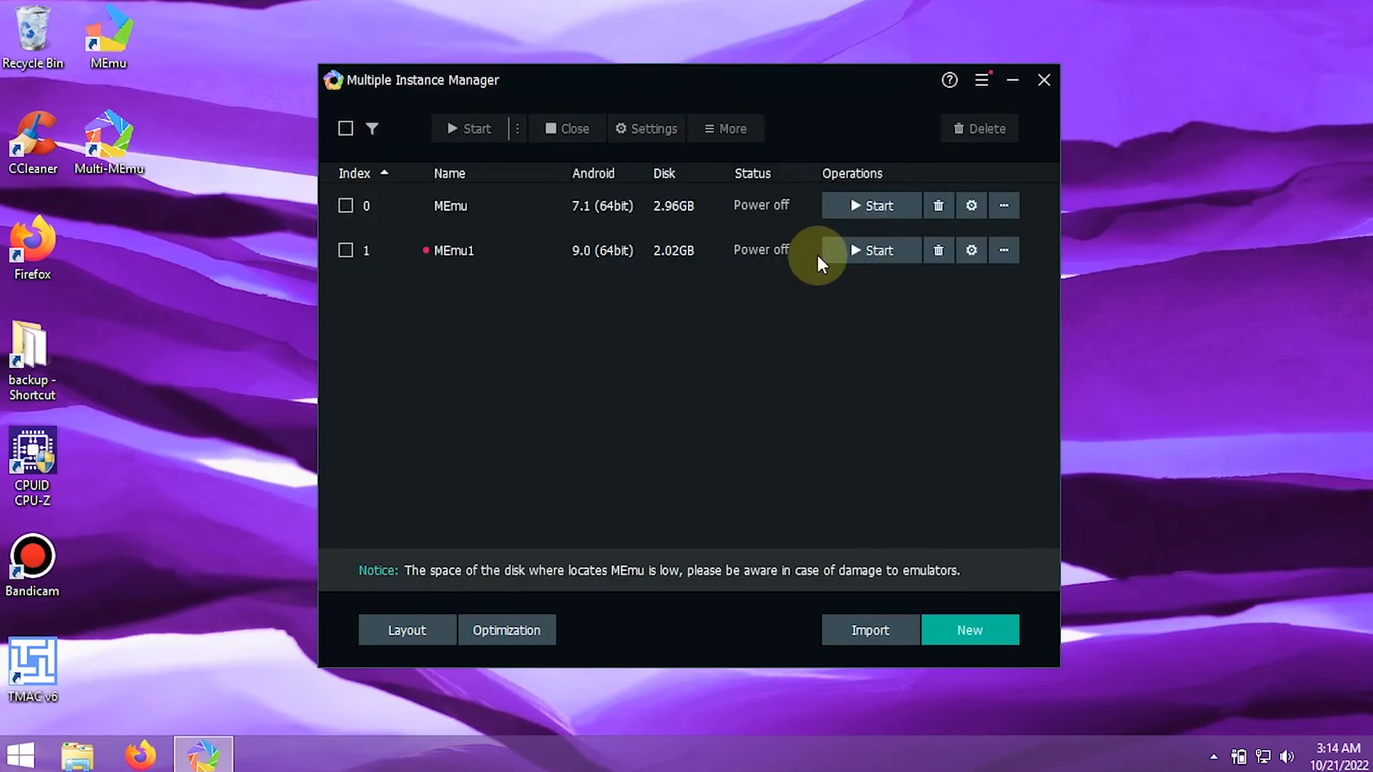
Start the Android 9.0 instance and the Android 7.1 instance, and move the second emulator window aside
left_click(875, 251)
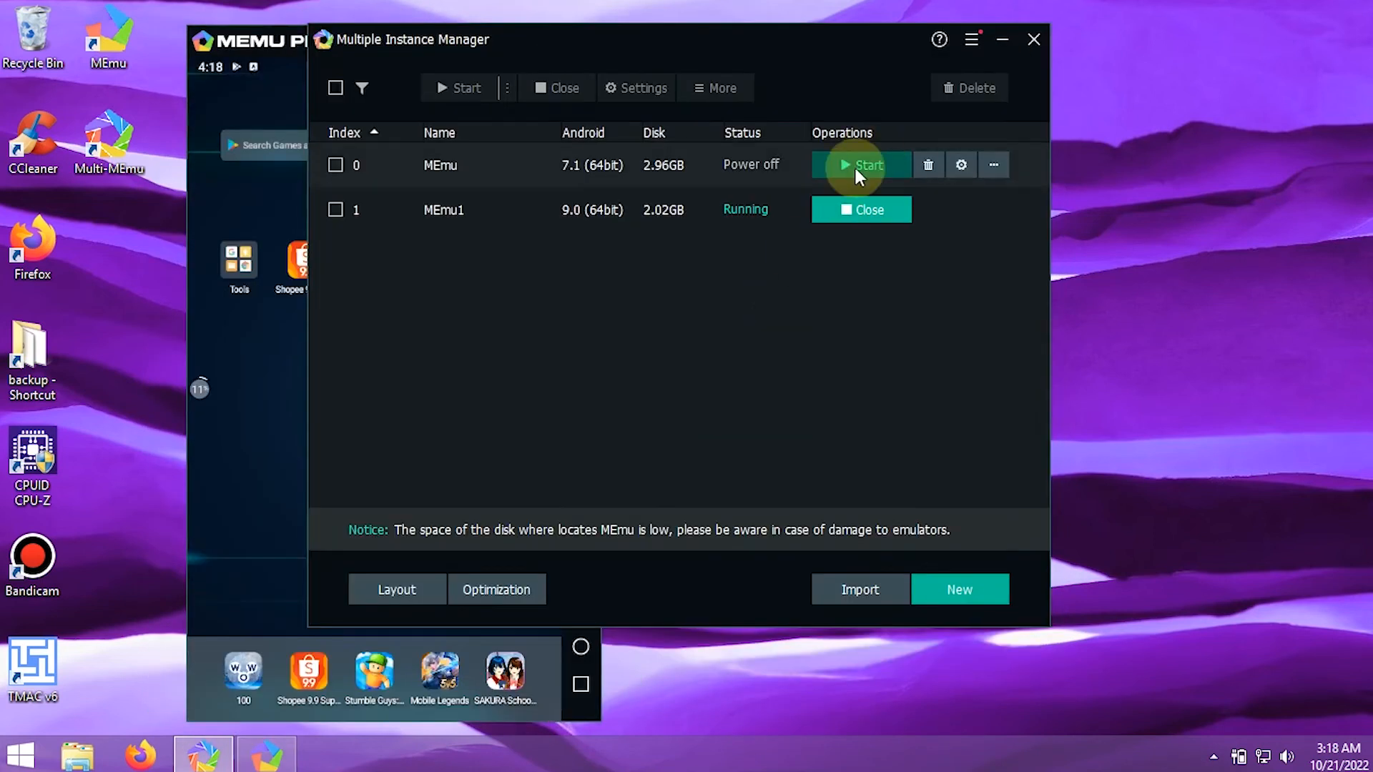
left_click(855, 167)
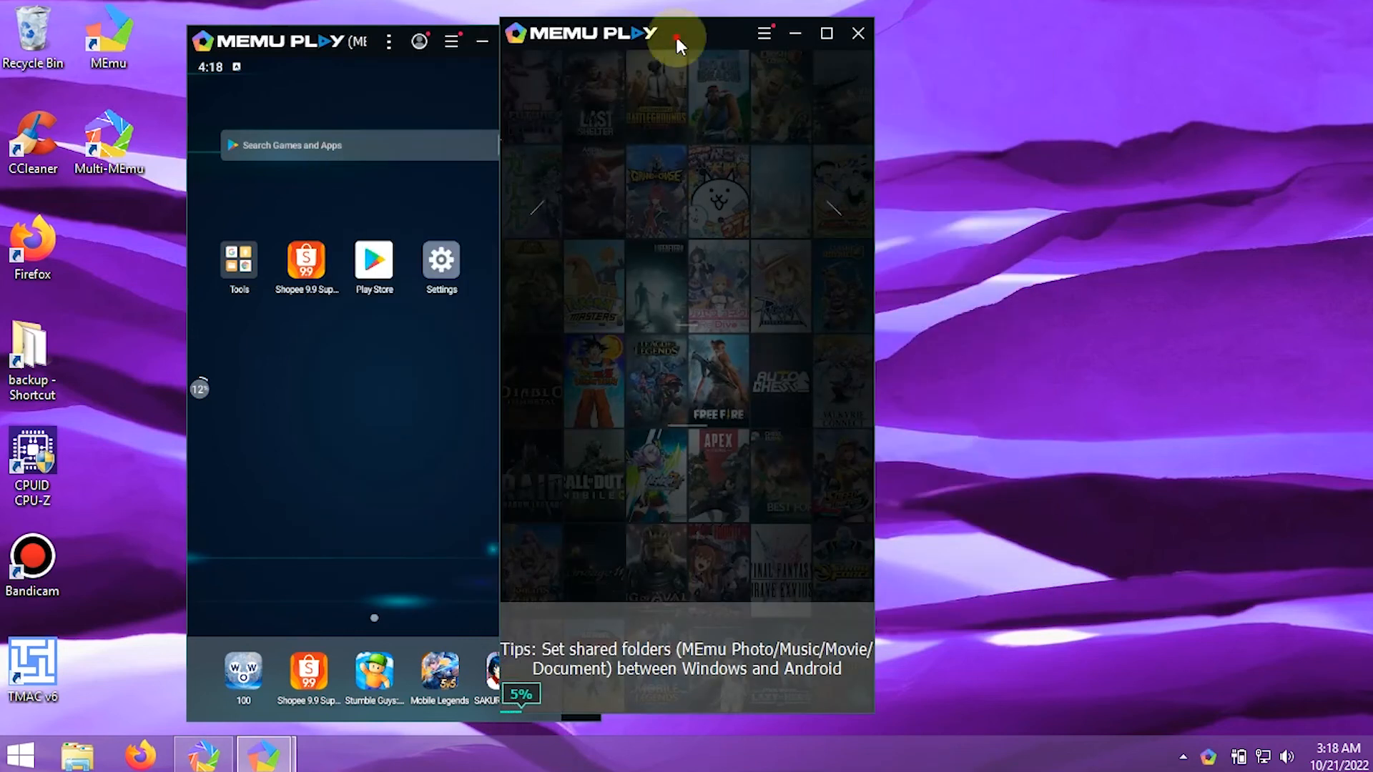
left_click_drag(676, 39, 810, 46)
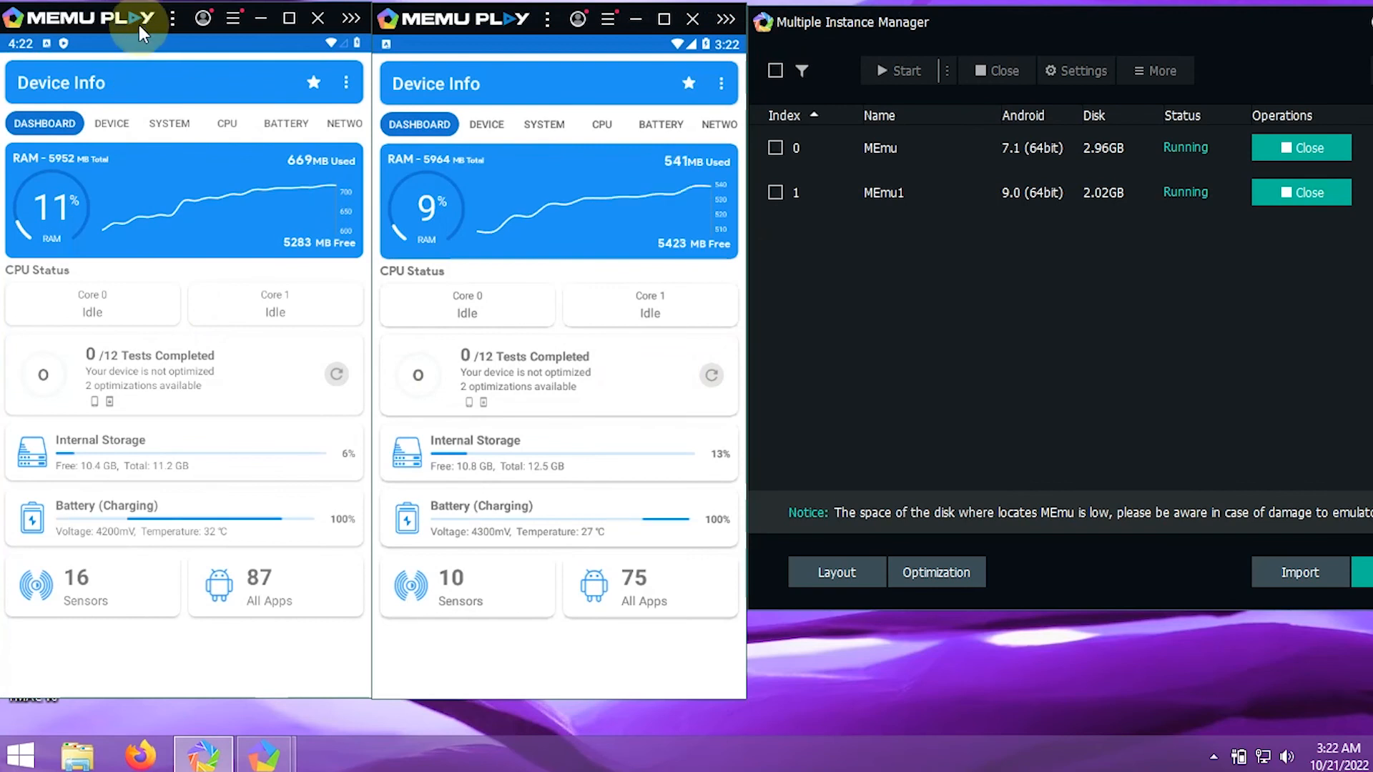
Compare the device details, including the Android Device ID, in Device Info on both running instances
left_click(112, 123)
left_click(486, 124)
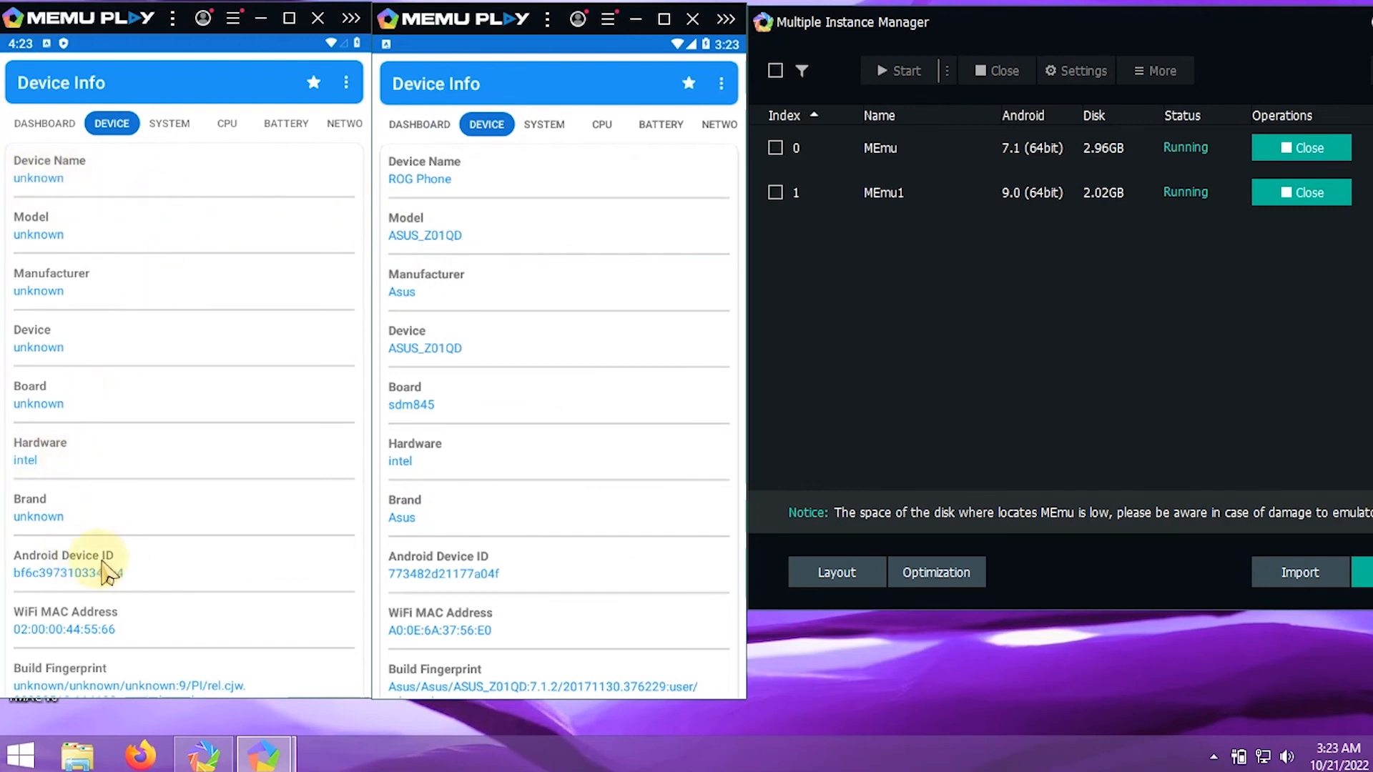
left_click_drag(398, 570, 343, 576)
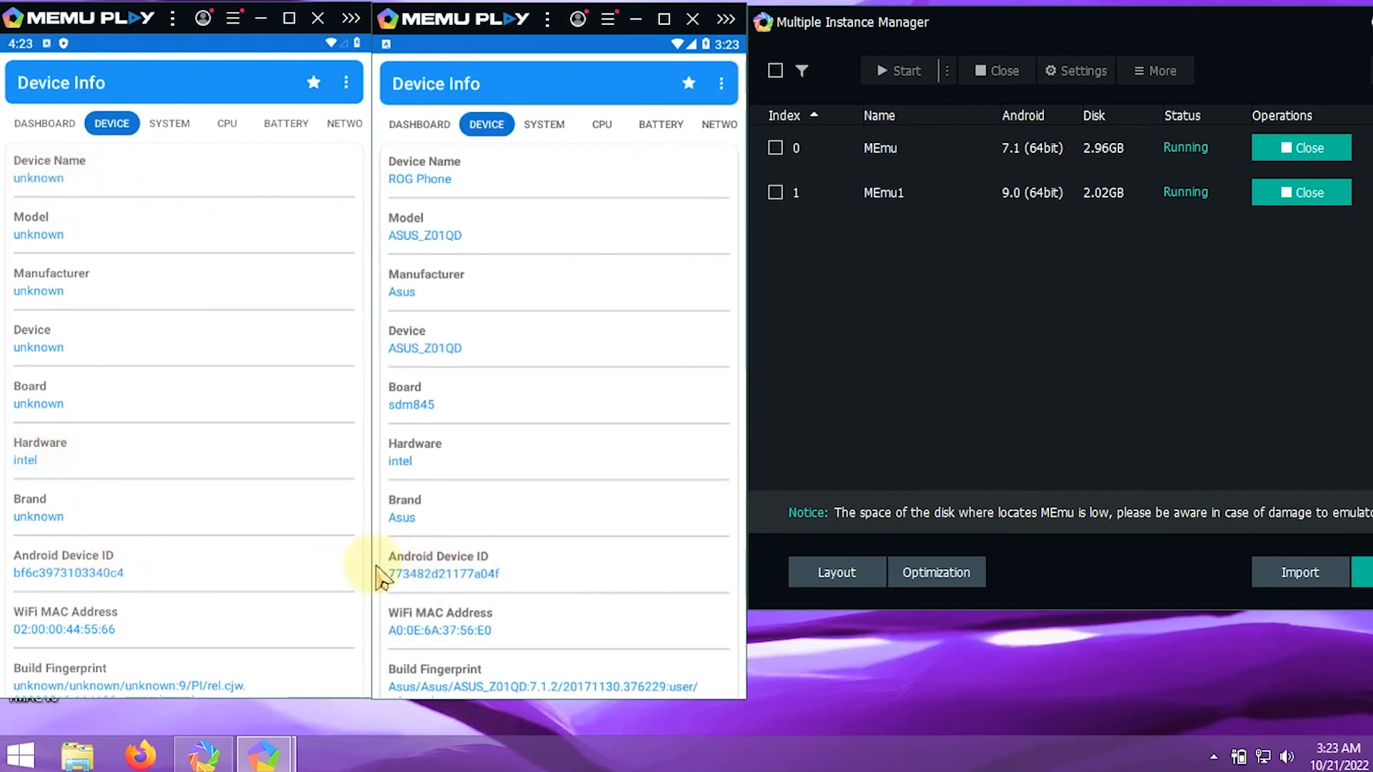
left_click(487, 140)
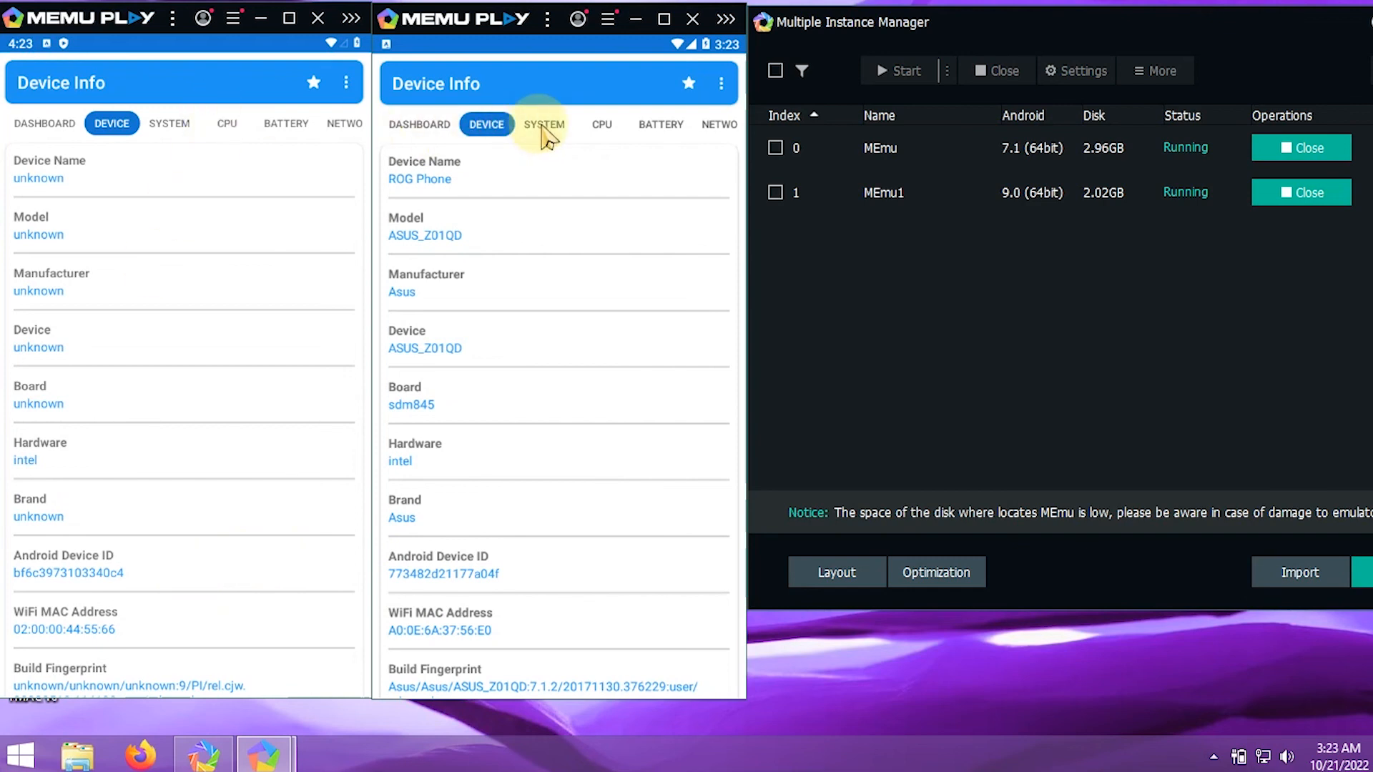
Compare the Device Info dashboards and the Android system version details of the two instances
left_click(420, 124)
left_click(45, 123)
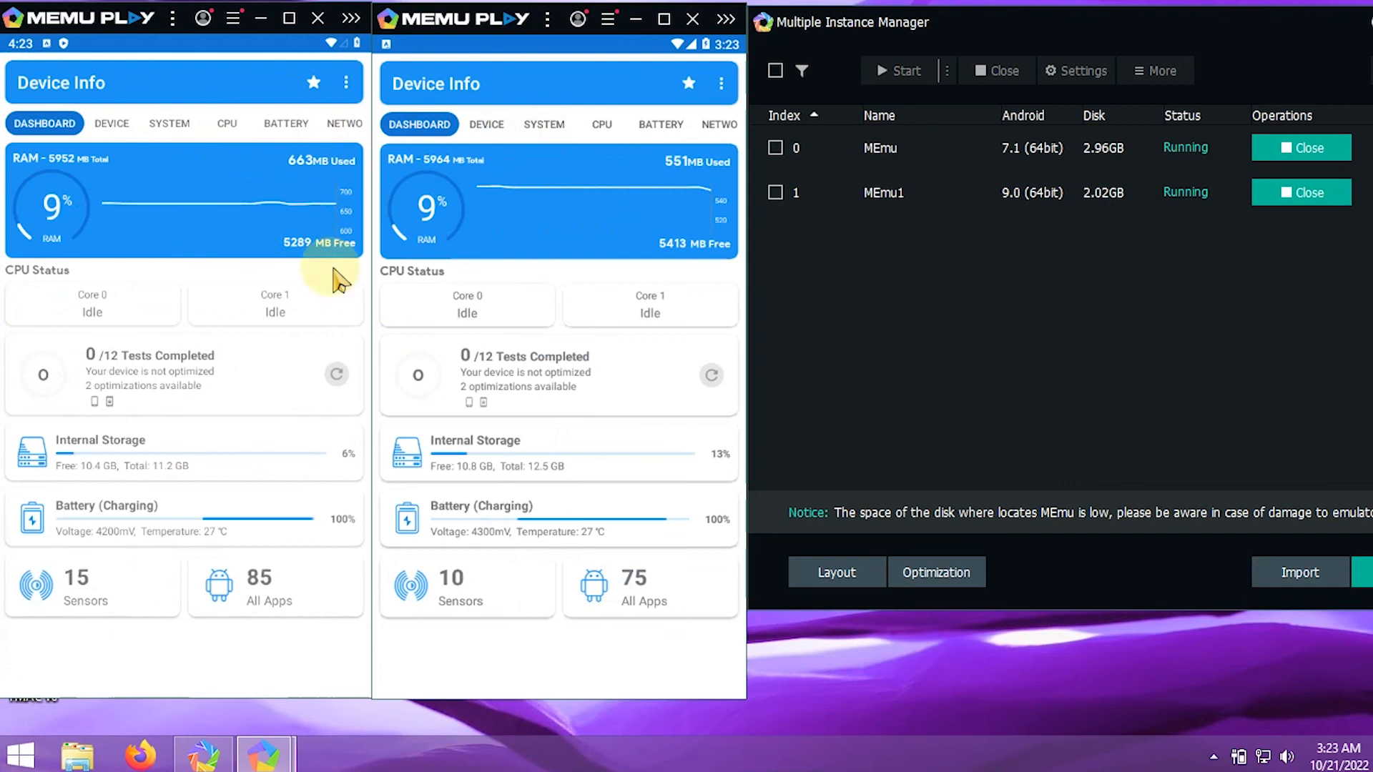
left_click(169, 123)
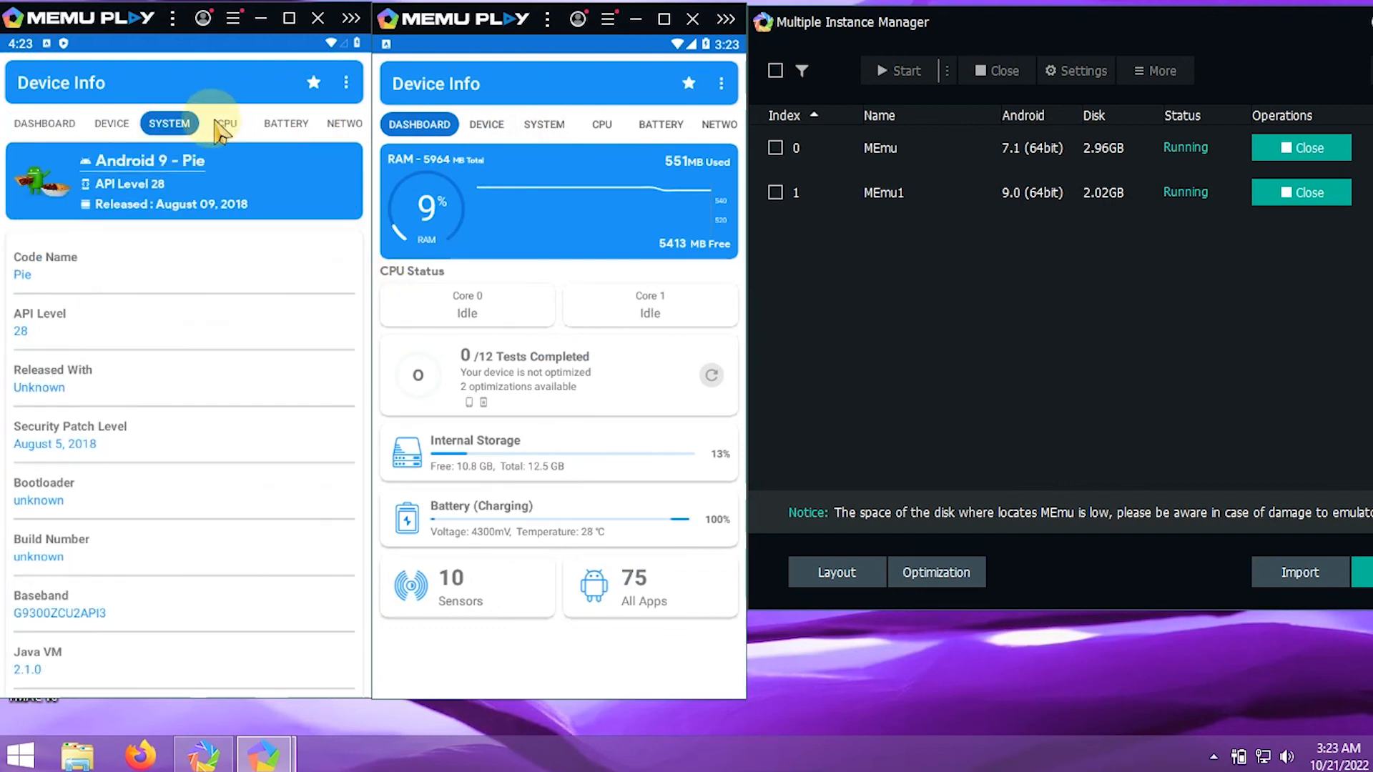
left_click(545, 125)
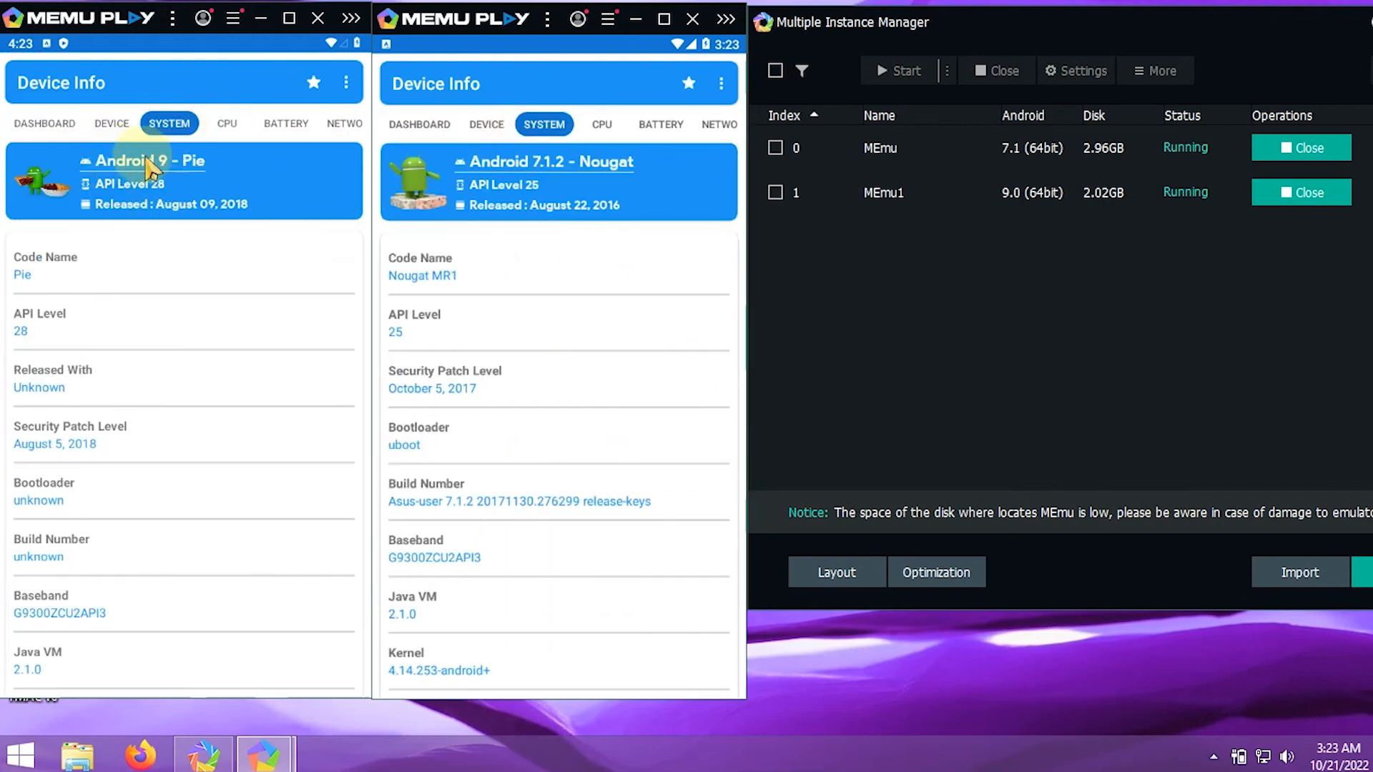